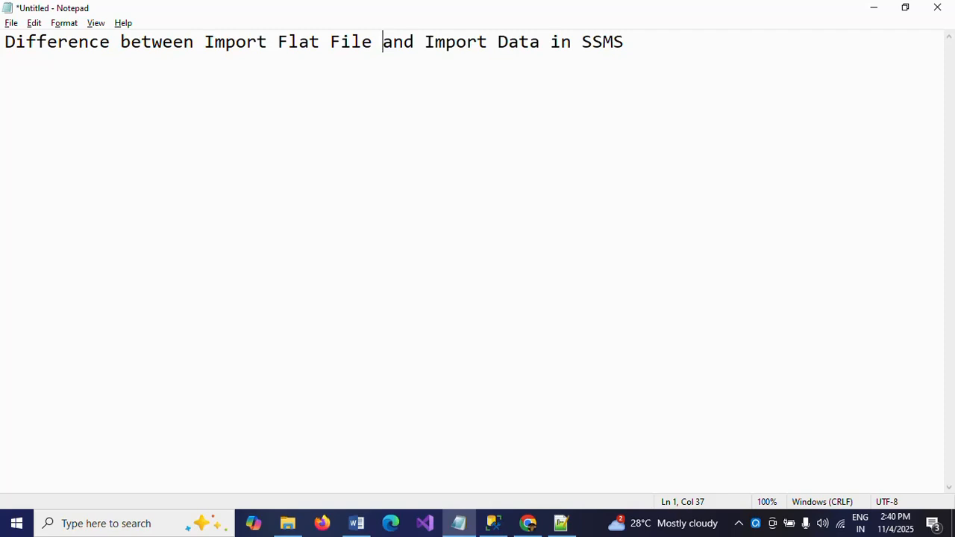
Step: Switch to SQL Server Management Studio and examine the Import Flat File and Import Data options among the sample database's tasks
click(493, 531)
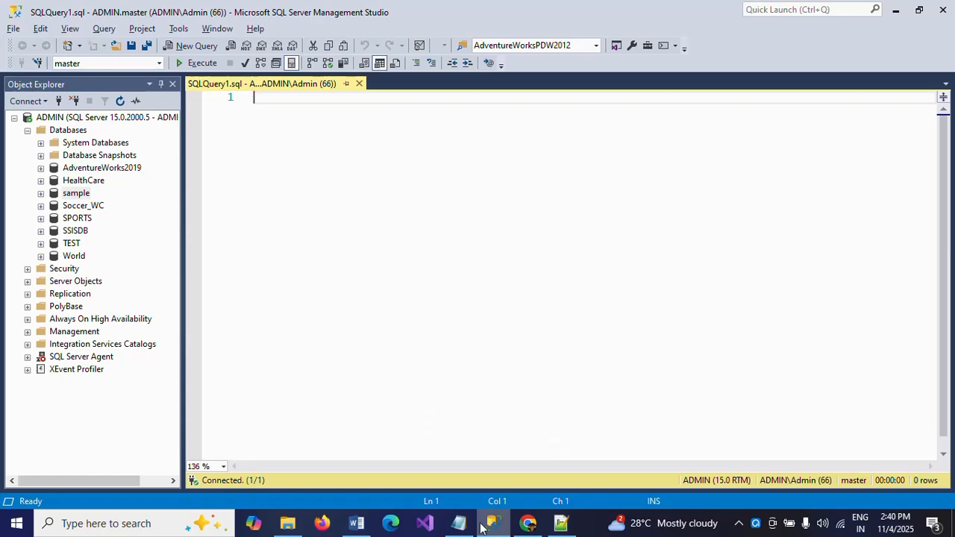
right_click(71, 195)
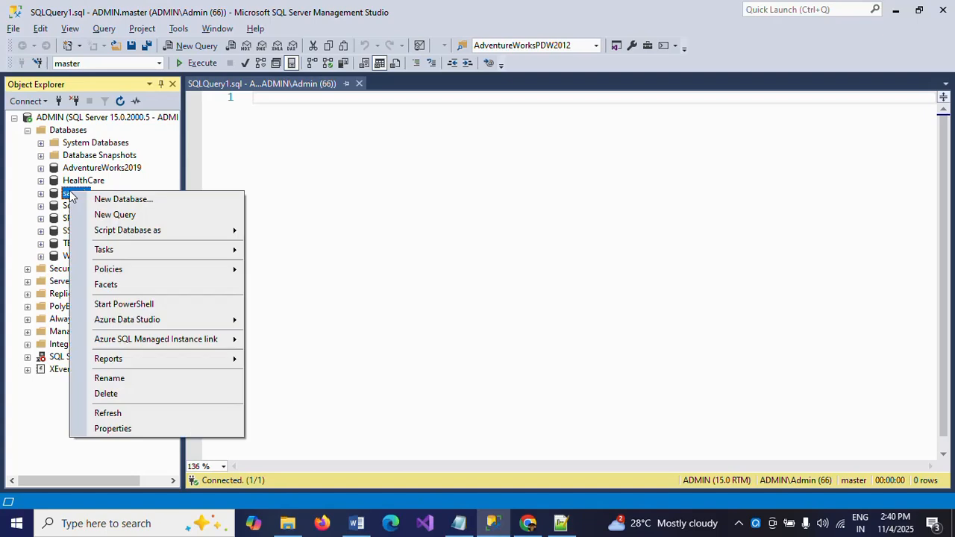
mouse_move(125, 252)
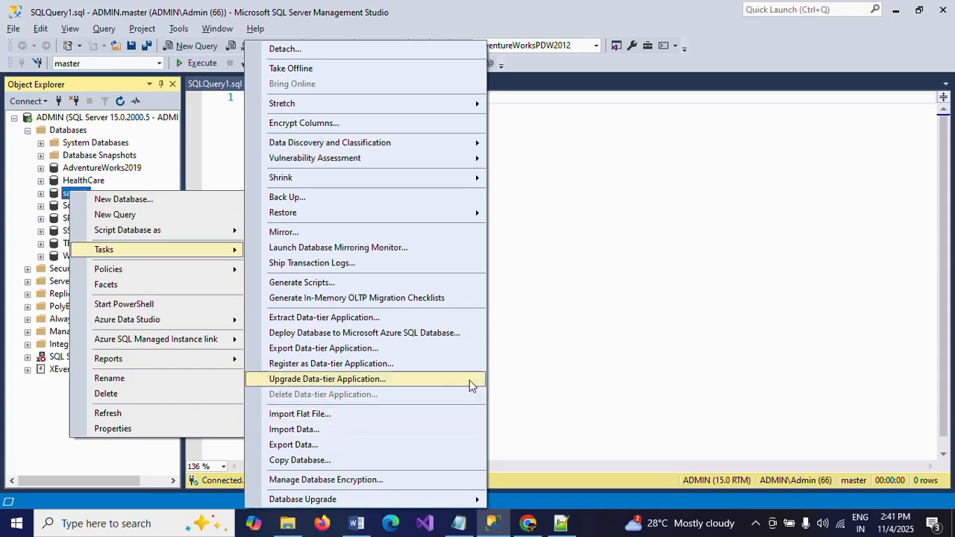
click(731, 306)
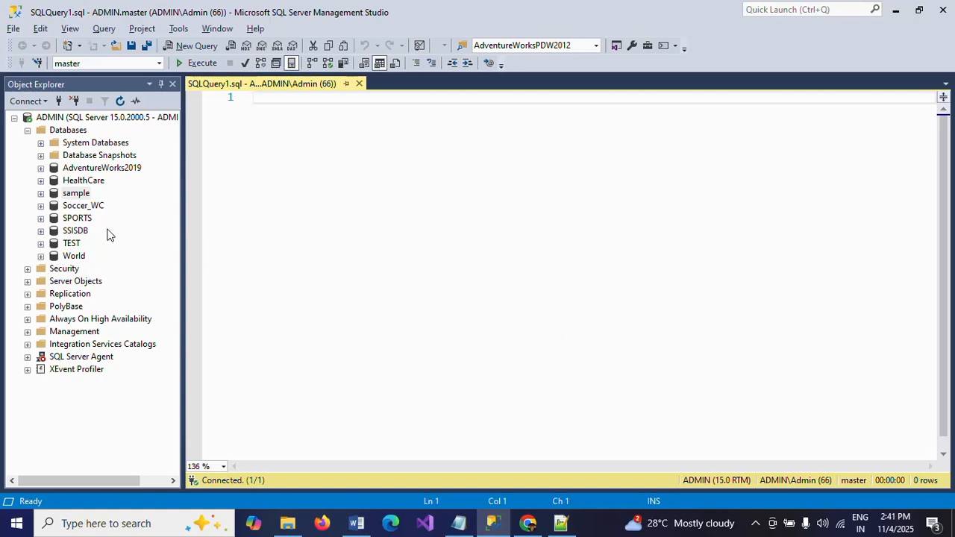
right_click(75, 196)
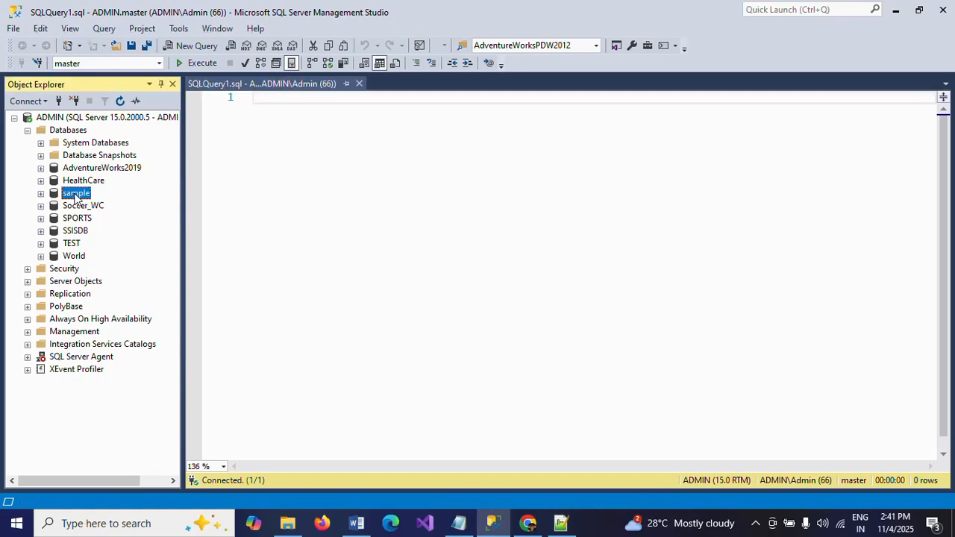
mouse_move(142, 256)
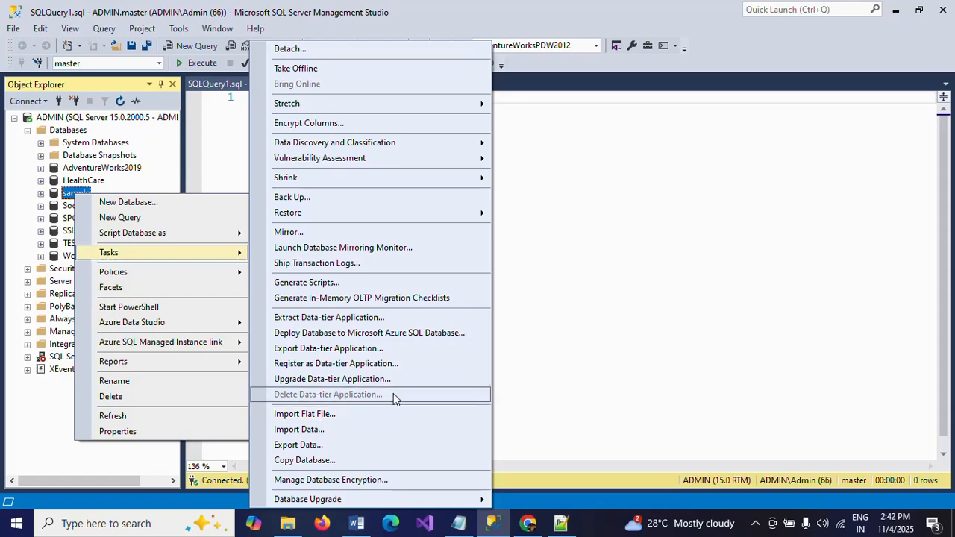
click(736, 293)
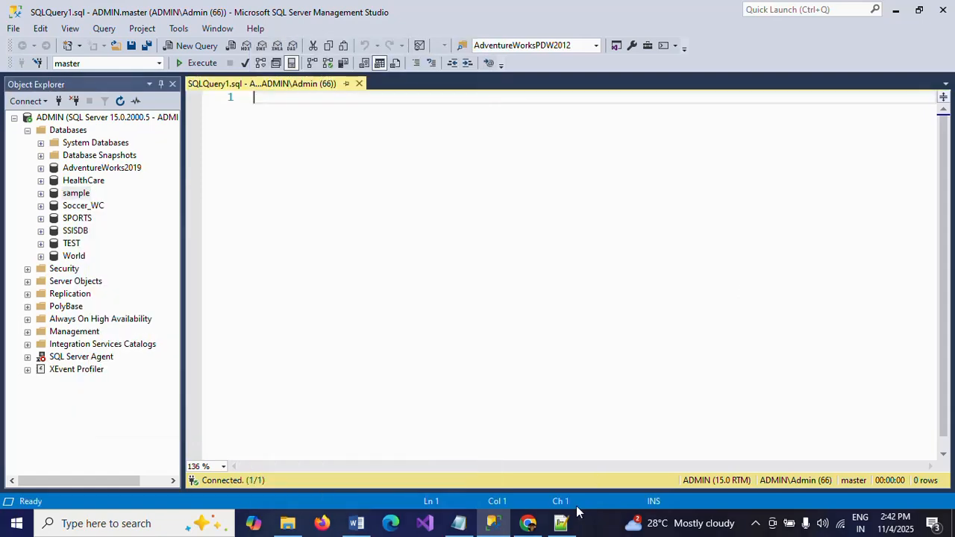
Step: Review Sample1.csv from its first line in Notepad++ and return to SQL Server Management Studio
click(563, 524)
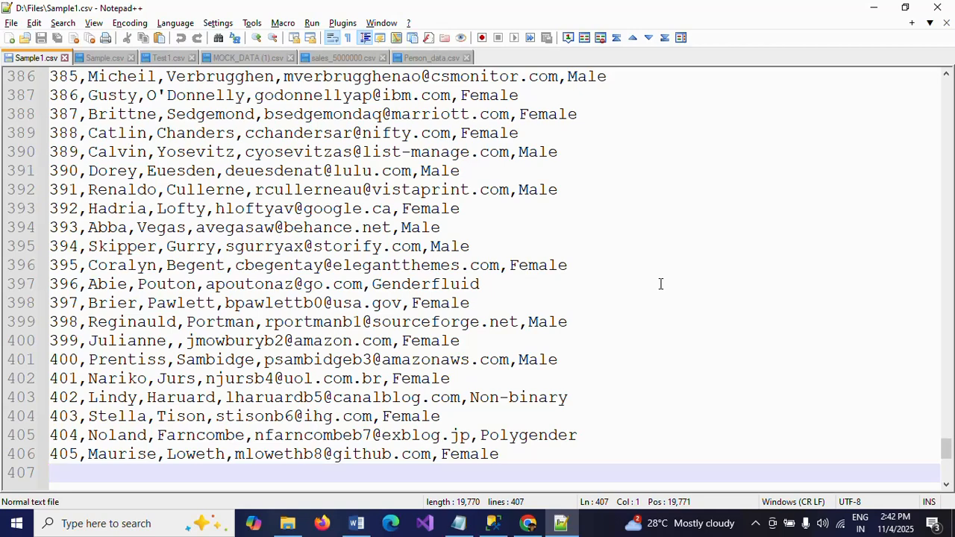
key(ctrl+Home)
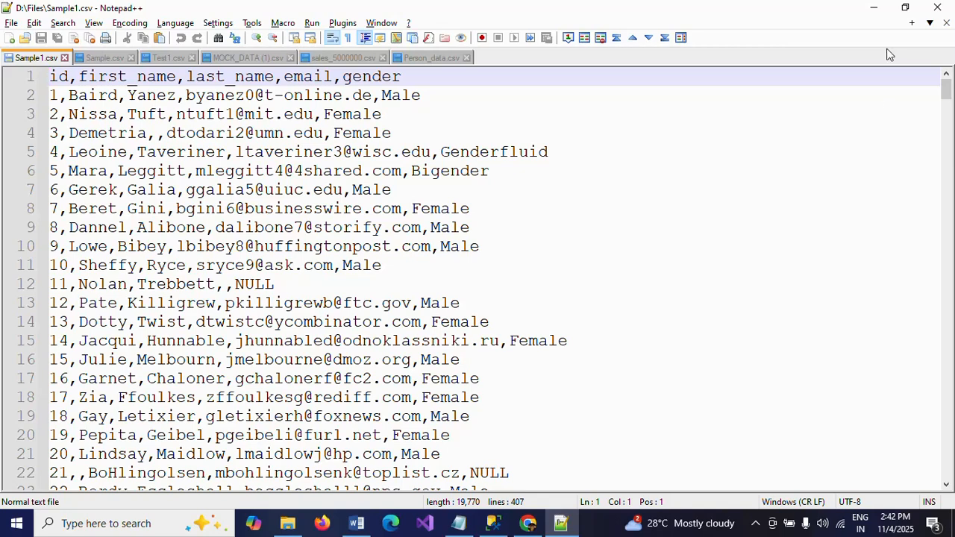
key(alt+Tab)
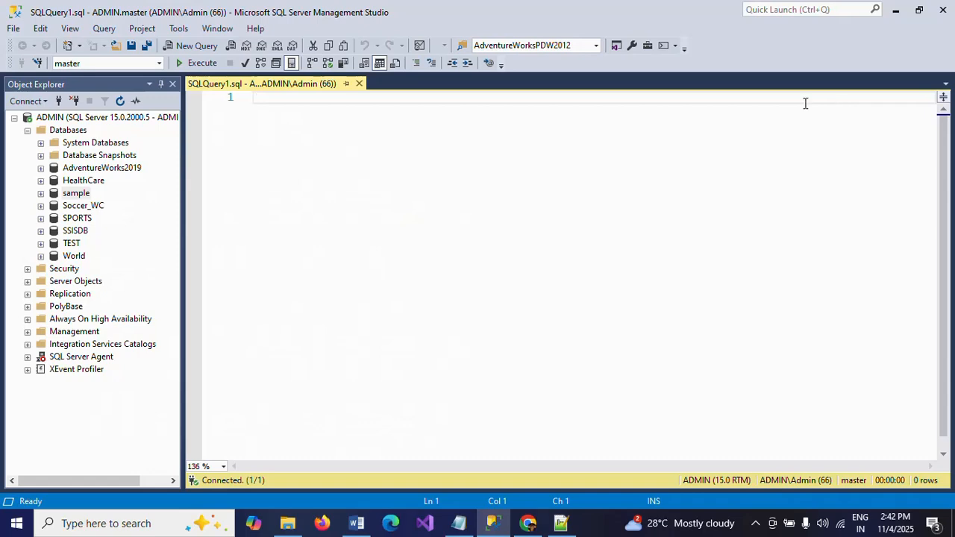
Step: Expand the sample database and its Tables folder to view the existing tables
click(41, 194)
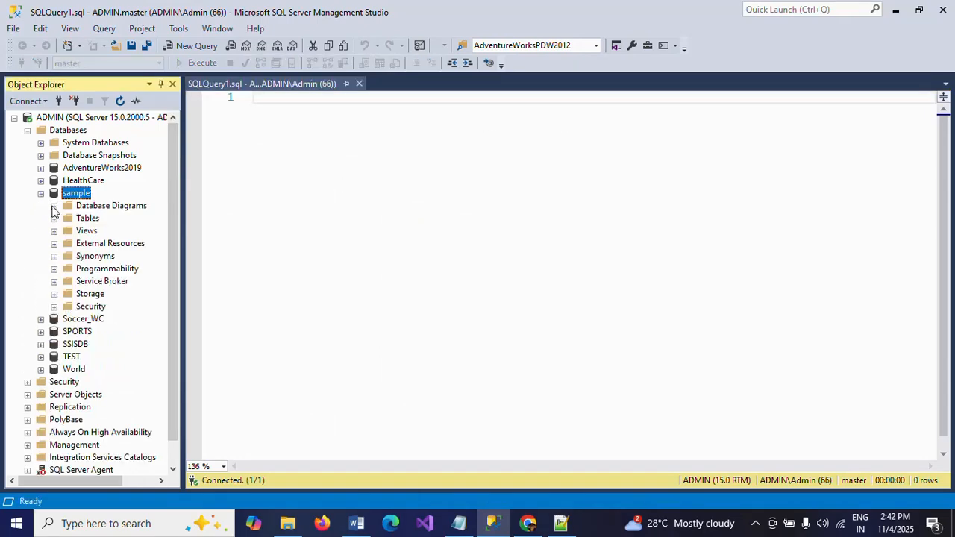
click(54, 217)
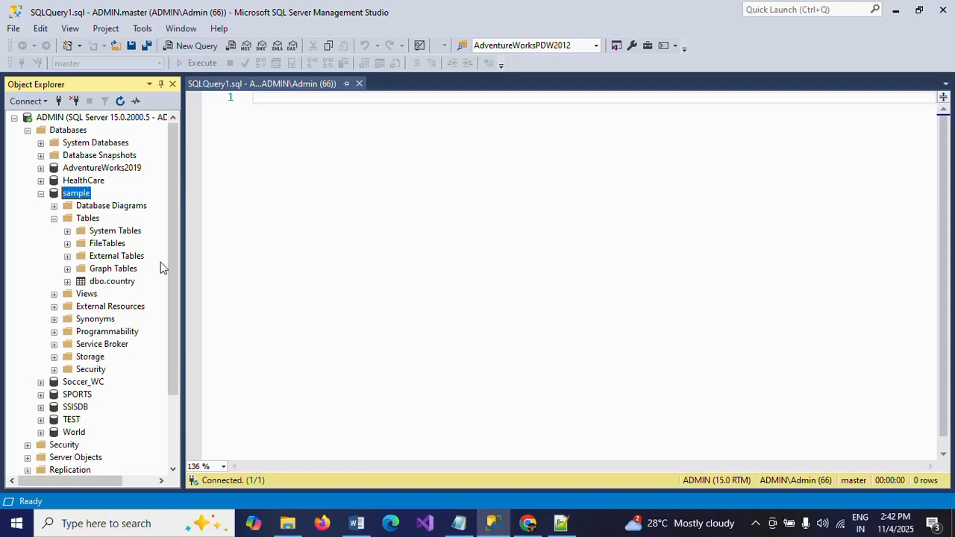
click(374, 261)
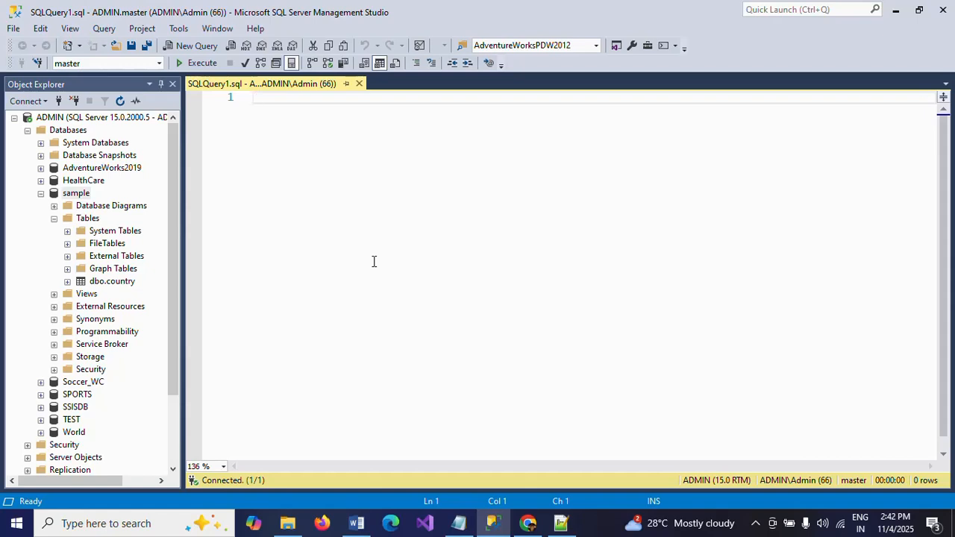
Step: Start the Import Flat File wizard for the sample database and proceed past the introduction
click(85, 196)
right_click(85, 196)
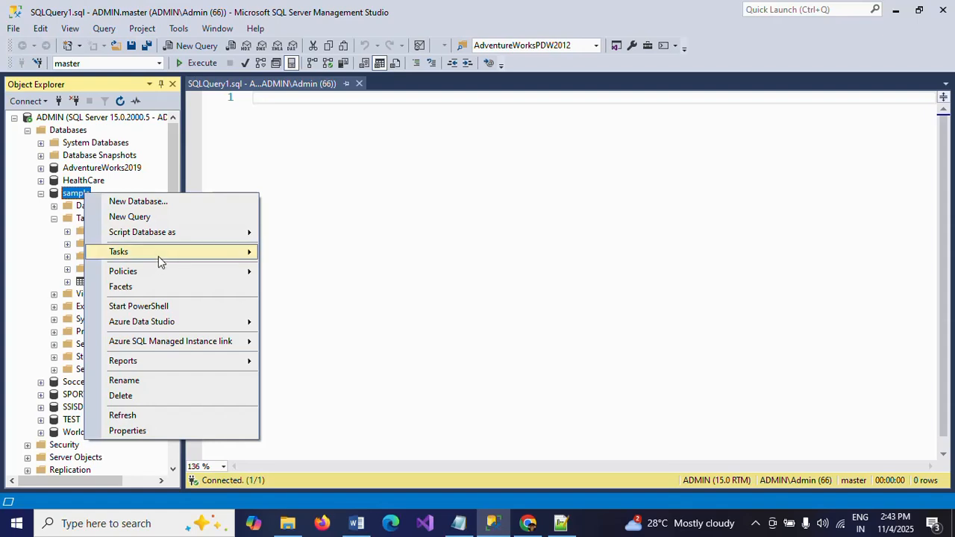
mouse_move(161, 253)
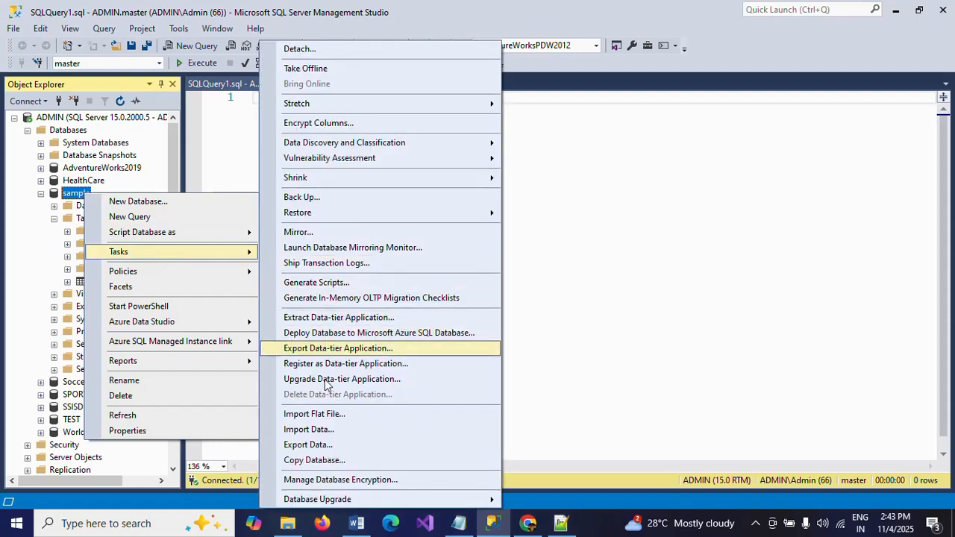
click(321, 414)
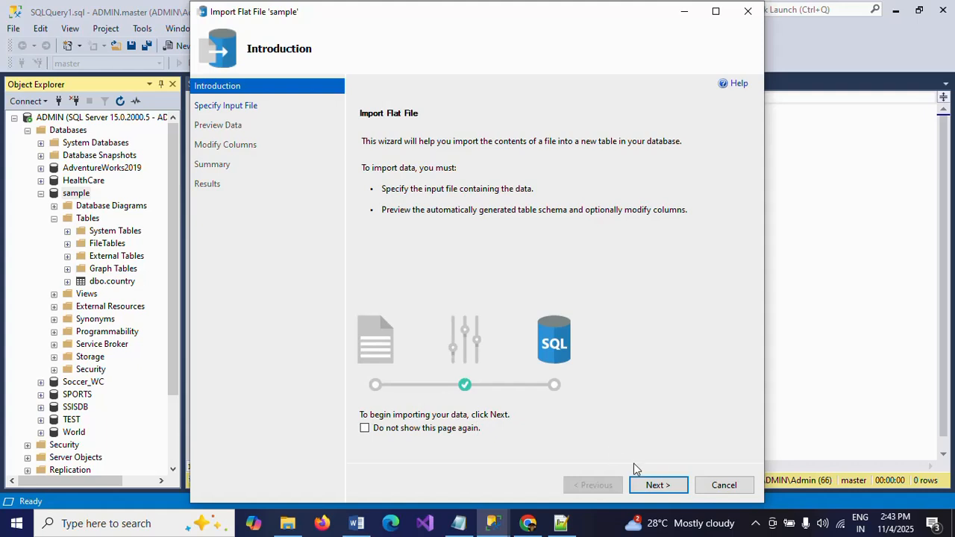
click(652, 484)
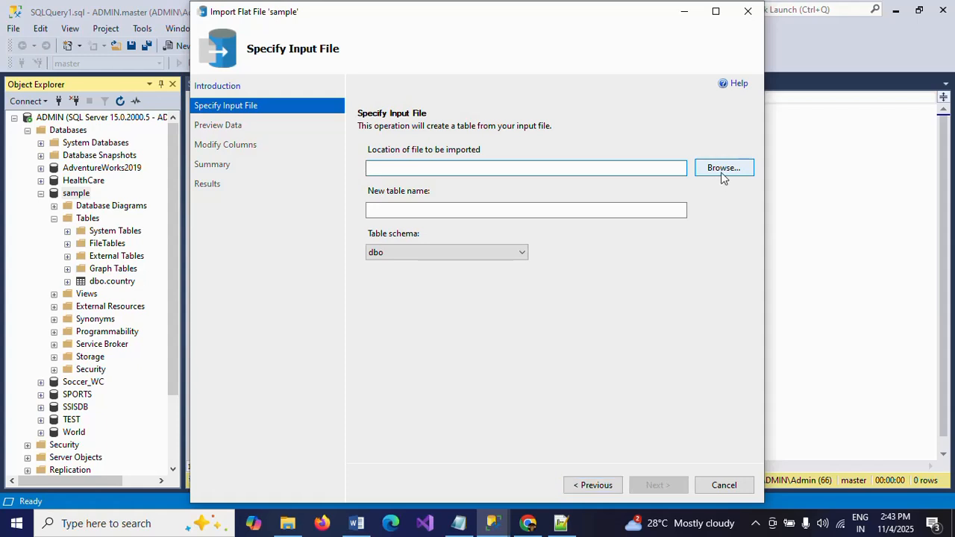
Step: Choose Sample1.csv from the Files folder on the D: drive as the file to import
click(722, 177)
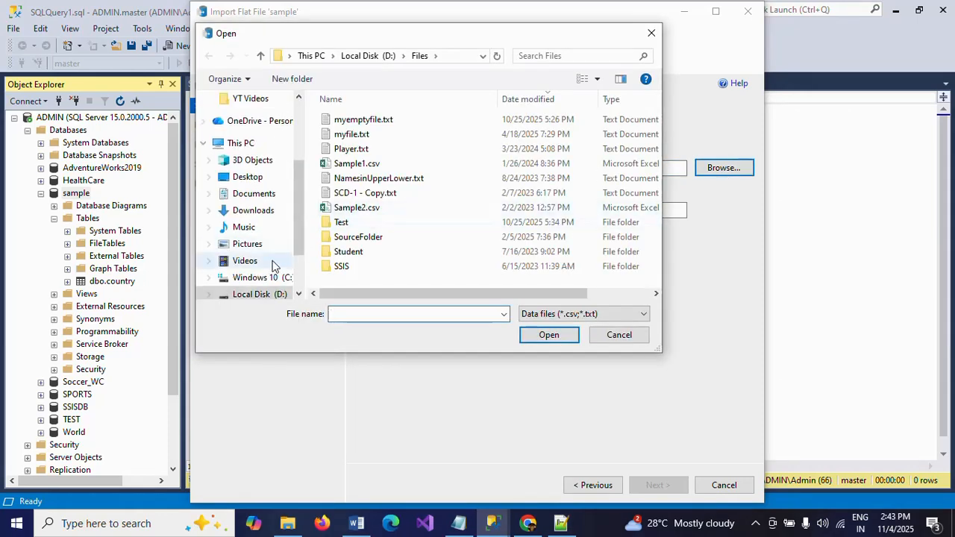
click(262, 295)
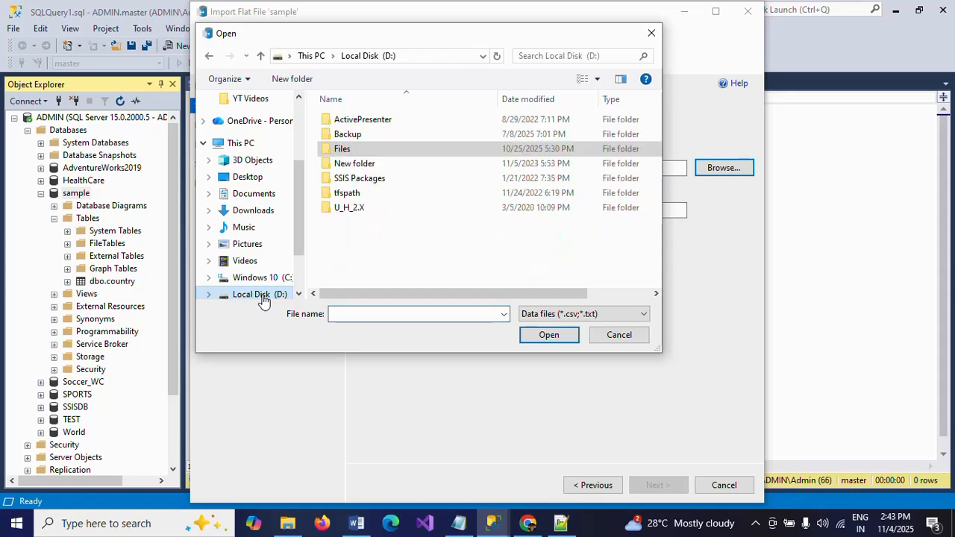
double_click(328, 153)
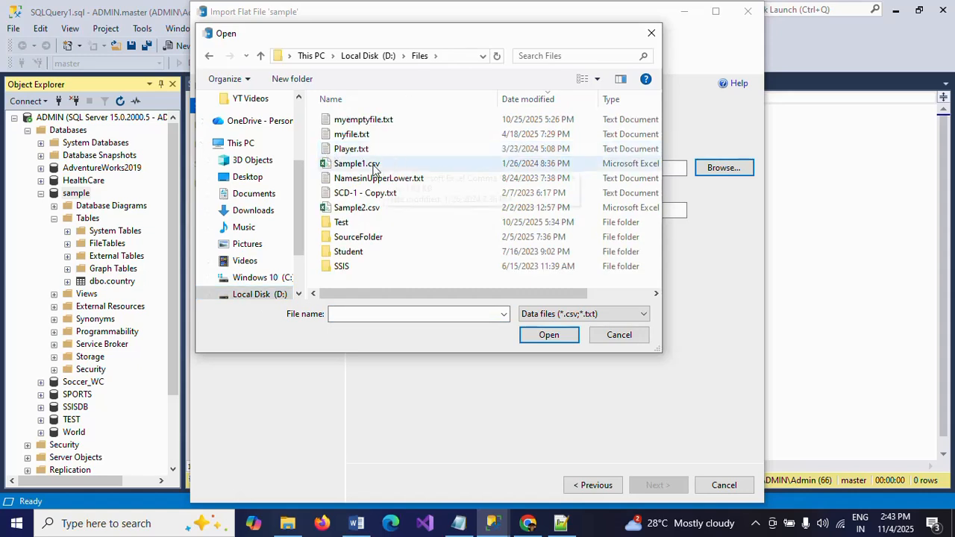
click(368, 165)
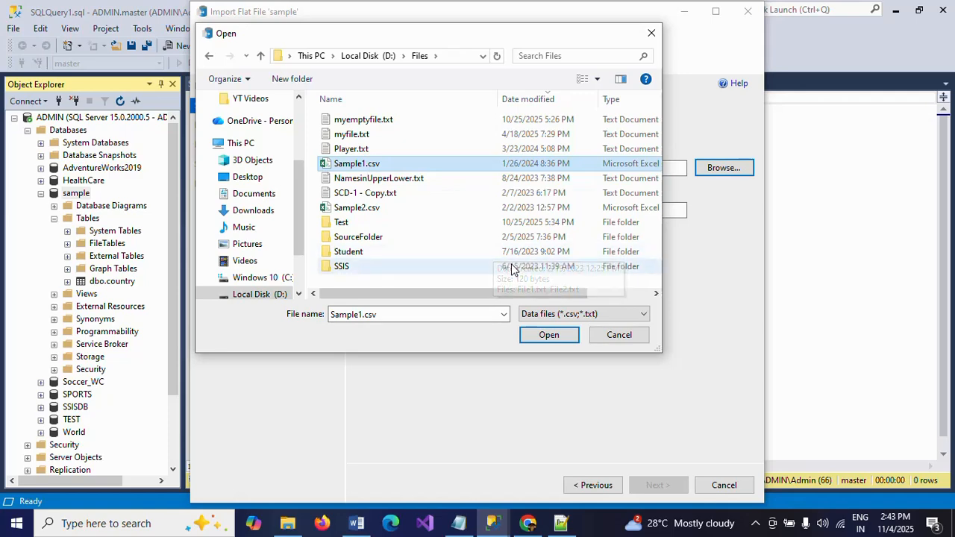
click(548, 334)
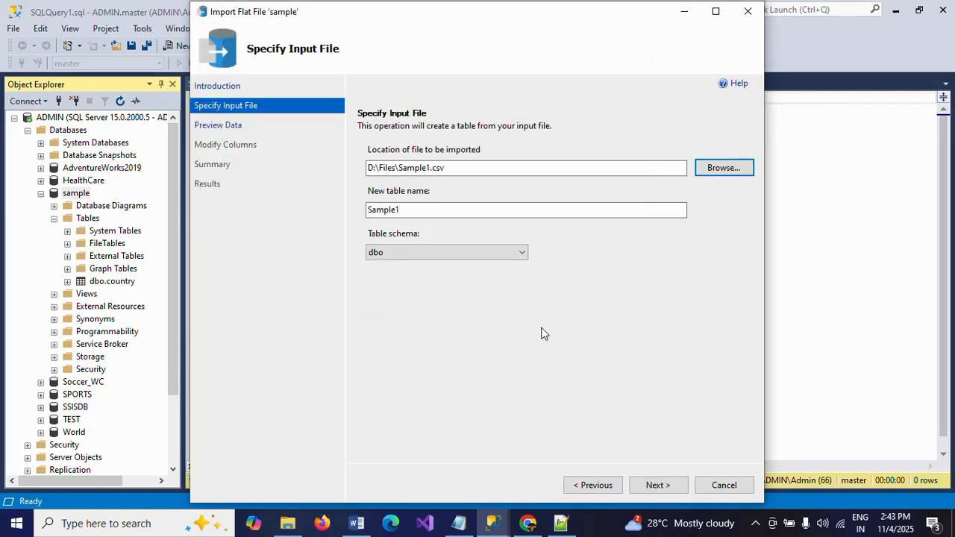
Step: Name the new table person, keep the dbo schema, and continue to the data preview
click(425, 209)
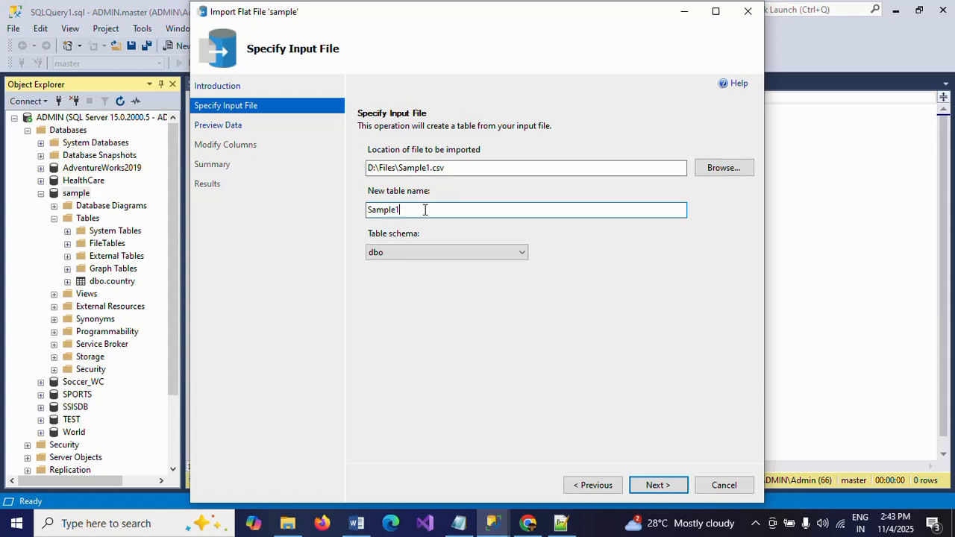
key(BackSpace)
key(BackSpace)
key(BackSpace)
key(BackSpace)
key(BackSpace)
key(BackSpace)
key(BackSpace)
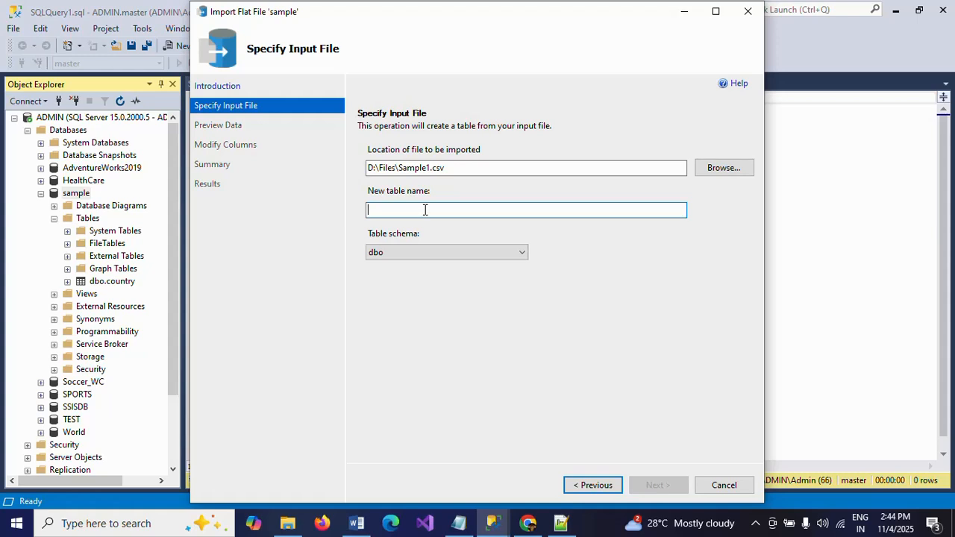
text(person)
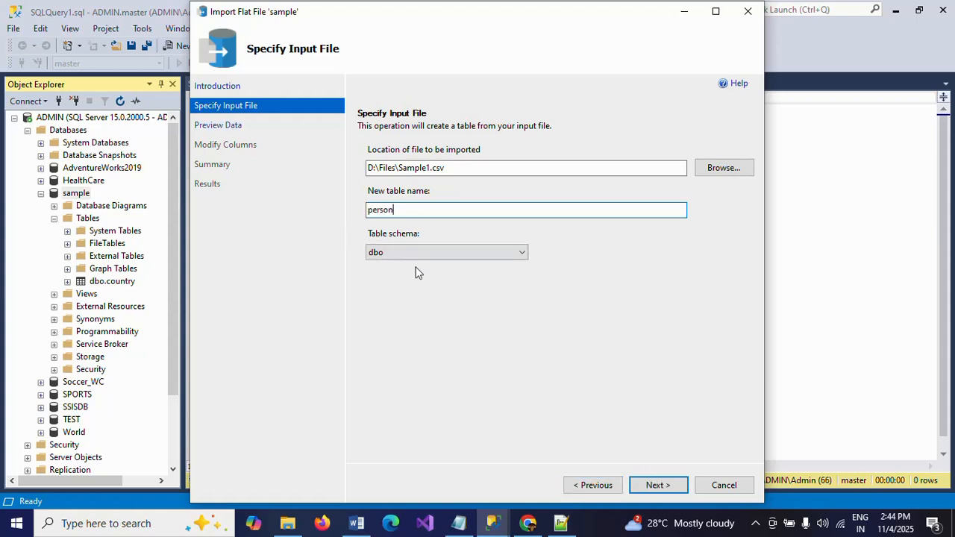
click(522, 255)
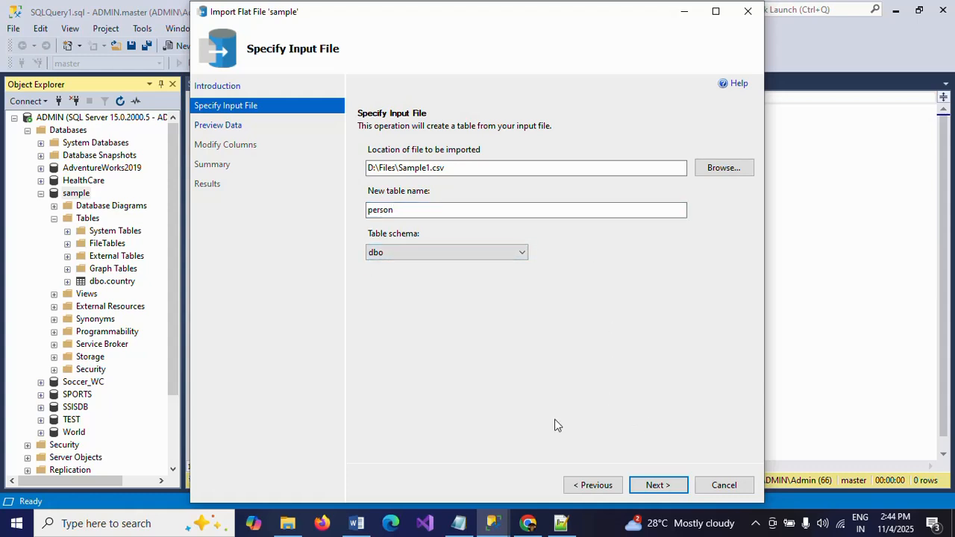
click(656, 485)
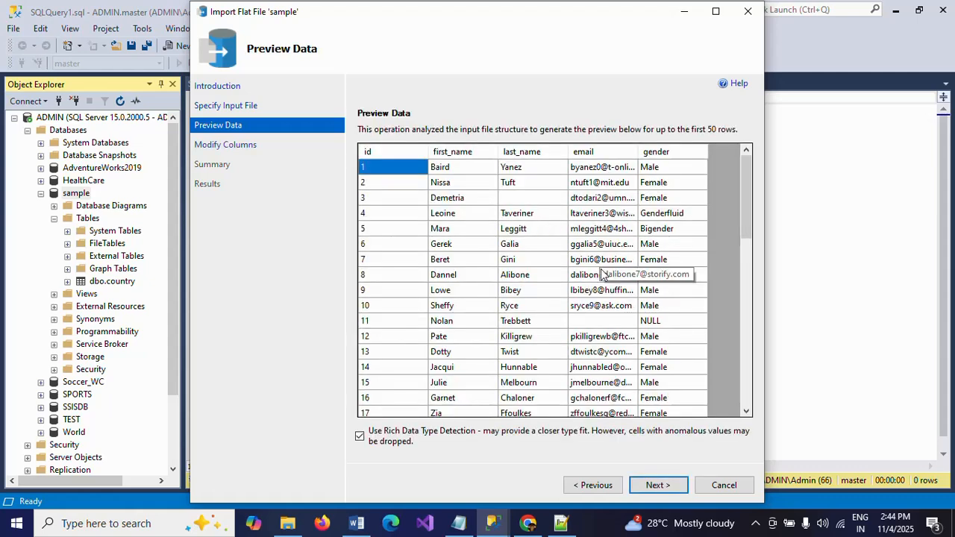
Step: Review the previewed rows through to the last one and accept the generated column definitions without changes
click(746, 310)
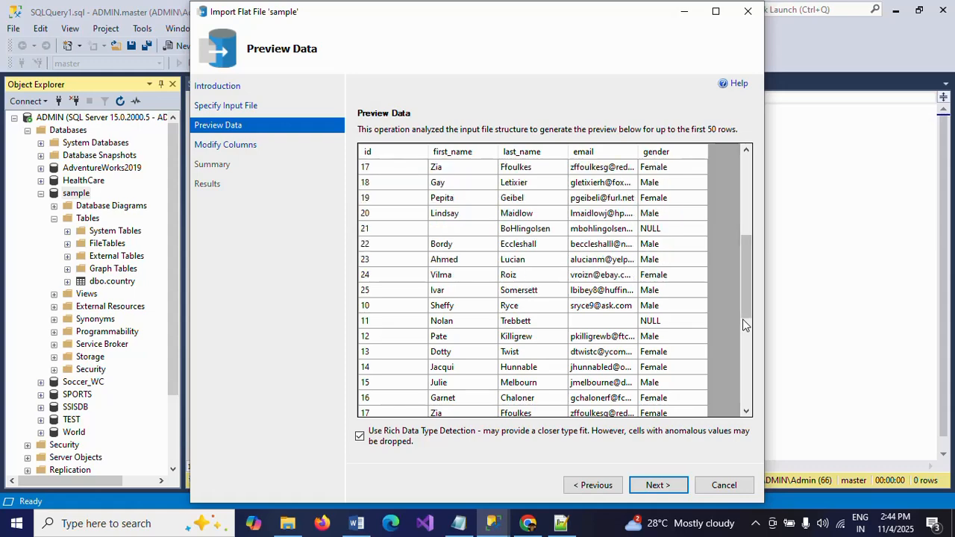
click(745, 355)
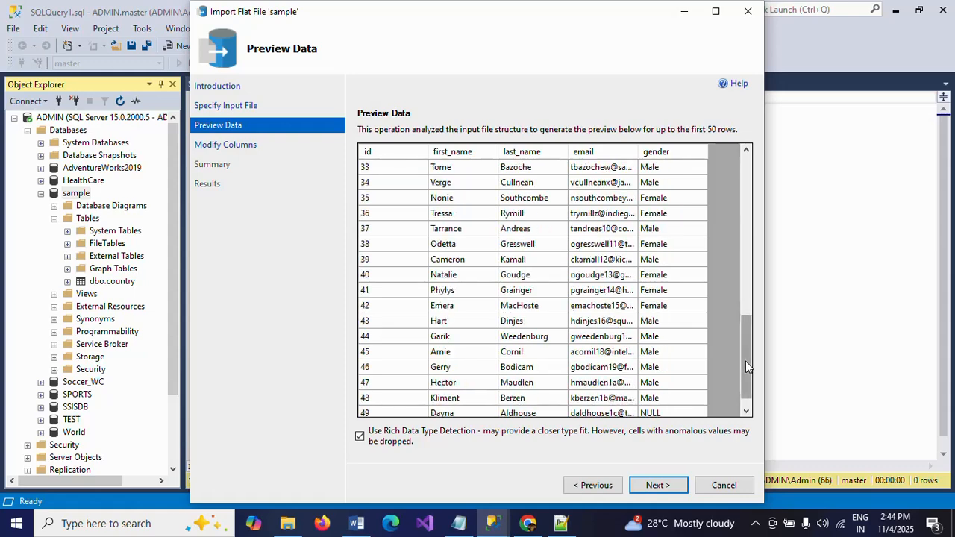
click(746, 404)
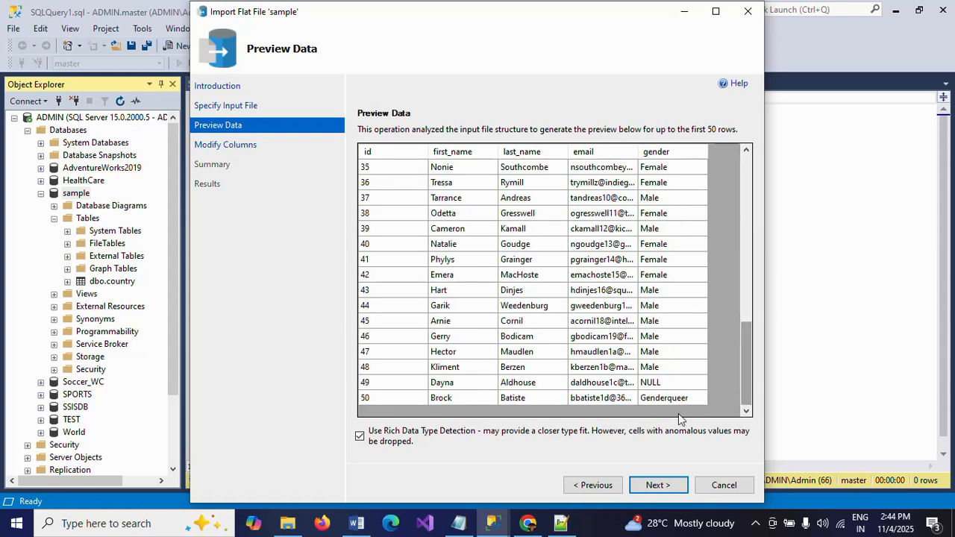
click(659, 481)
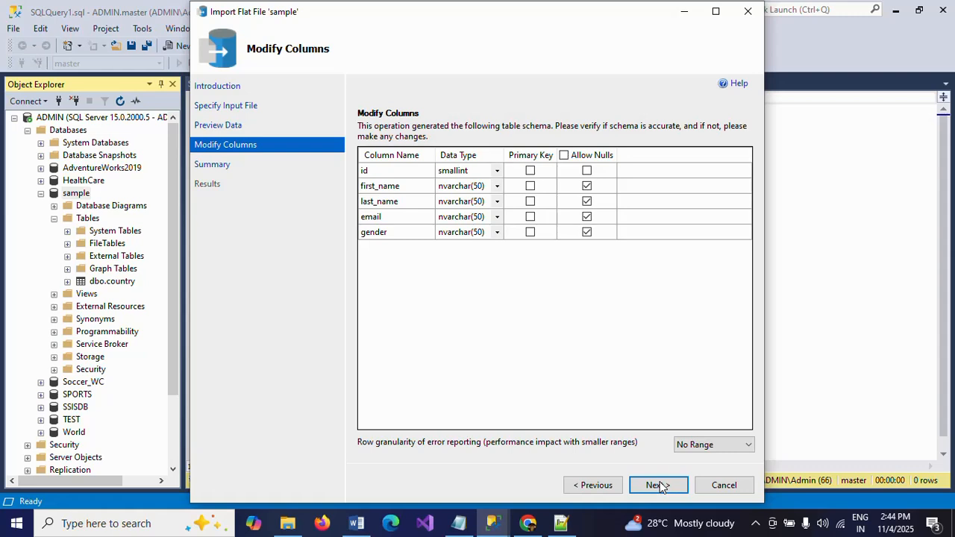
click(660, 482)
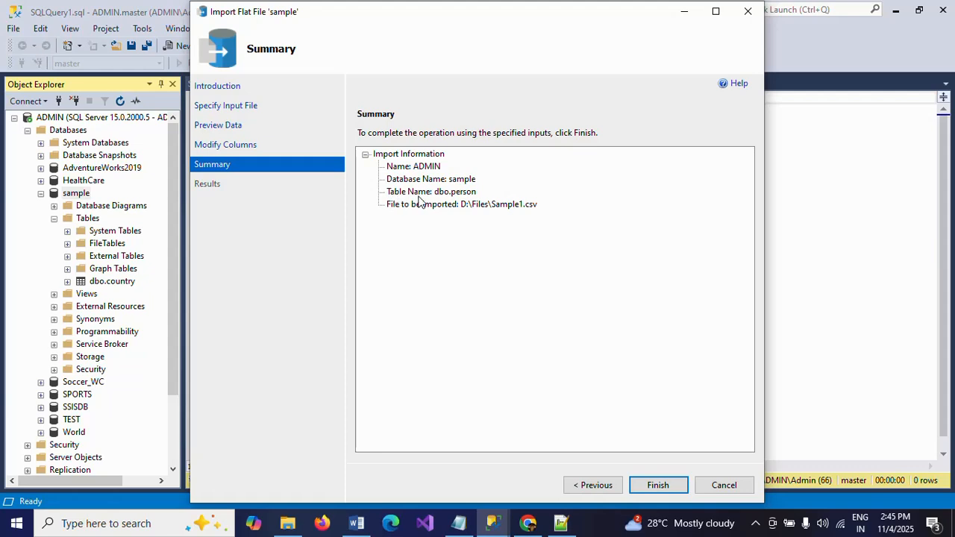
Step: Check the table and database names in the import summary and run the flat file import
click(461, 193)
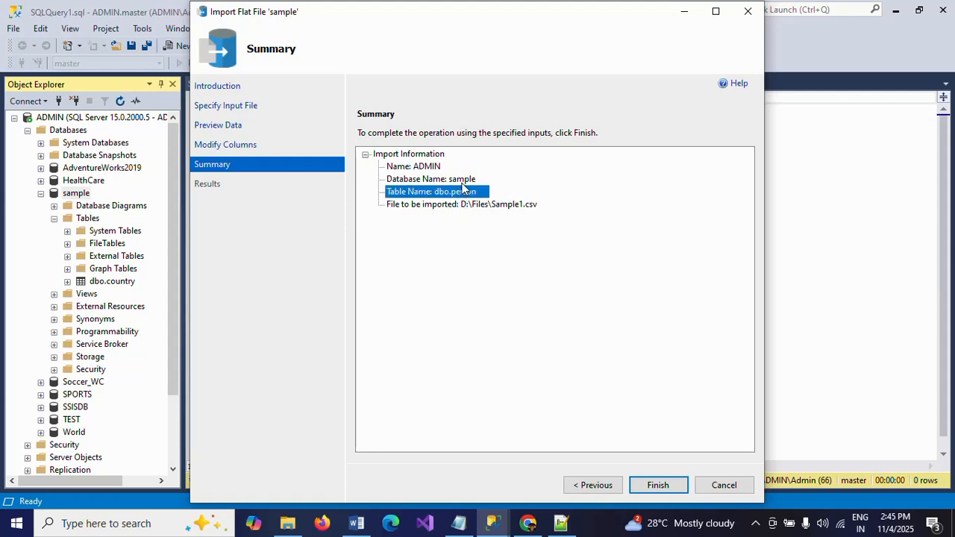
click(462, 184)
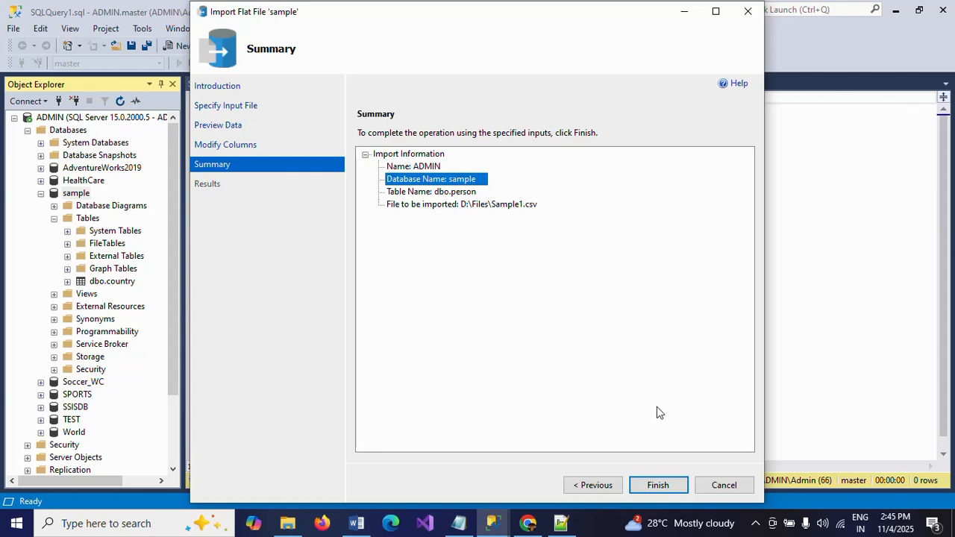
click(657, 485)
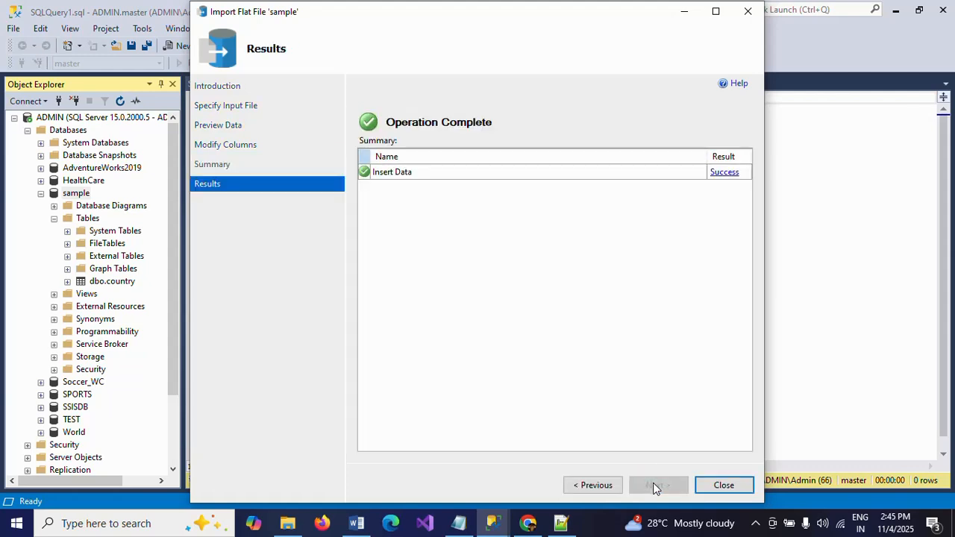
Step: Close the finished import wizard and refresh the Tables folder of the sample database
click(720, 486)
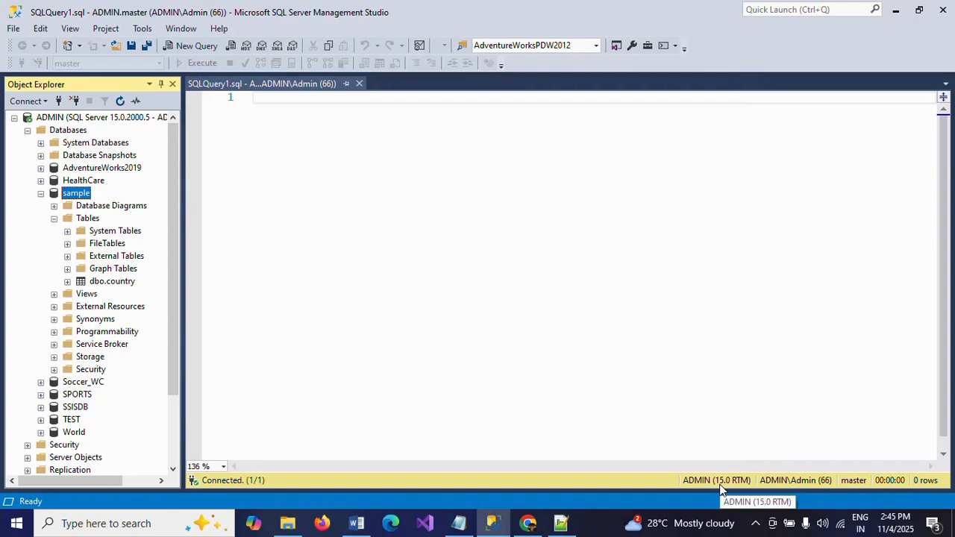
click(477, 242)
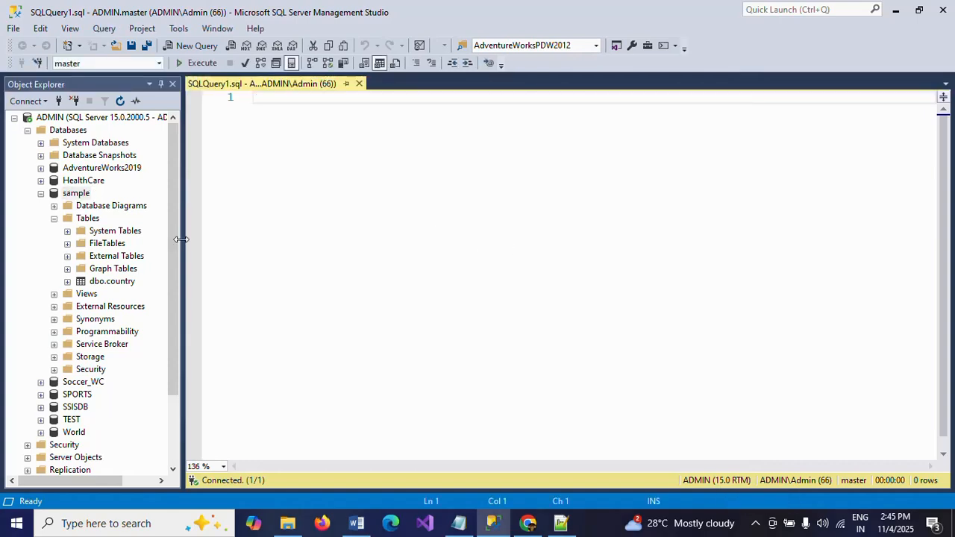
click(88, 219)
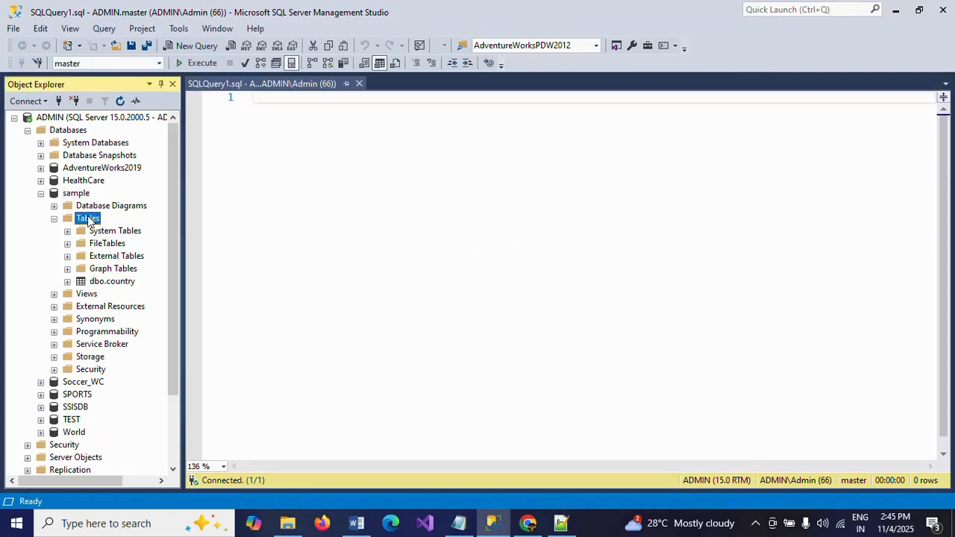
right_click(88, 219)
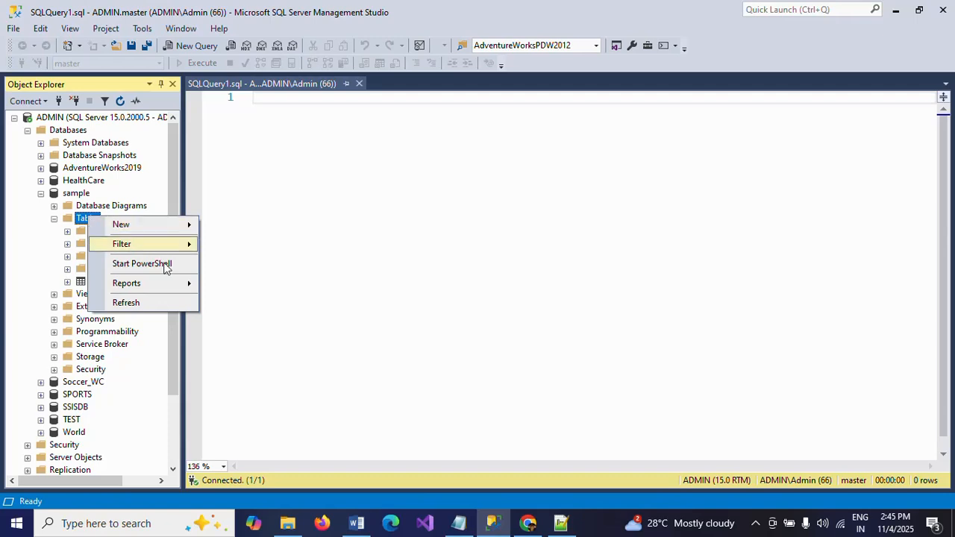
click(162, 302)
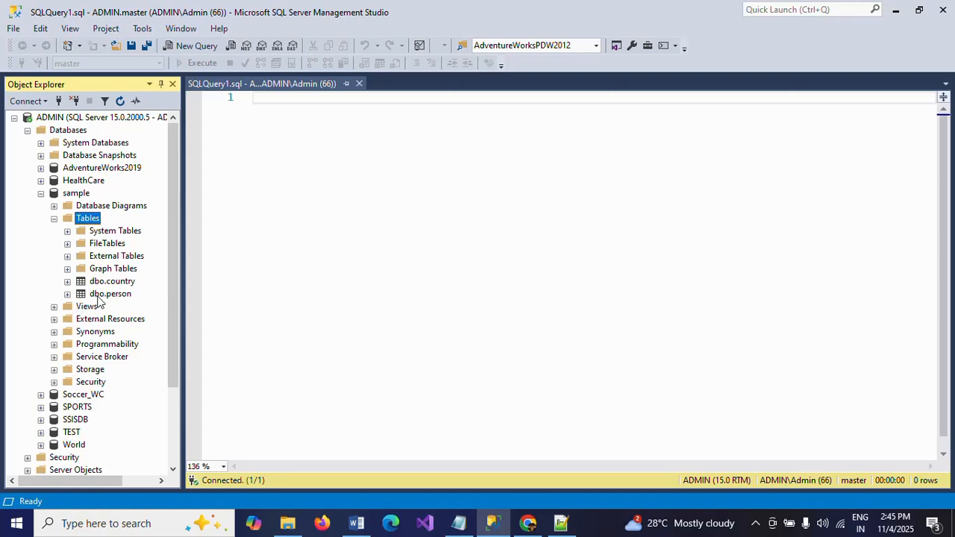
Step: Write the query "select * from person" in the open query window
click(458, 226)
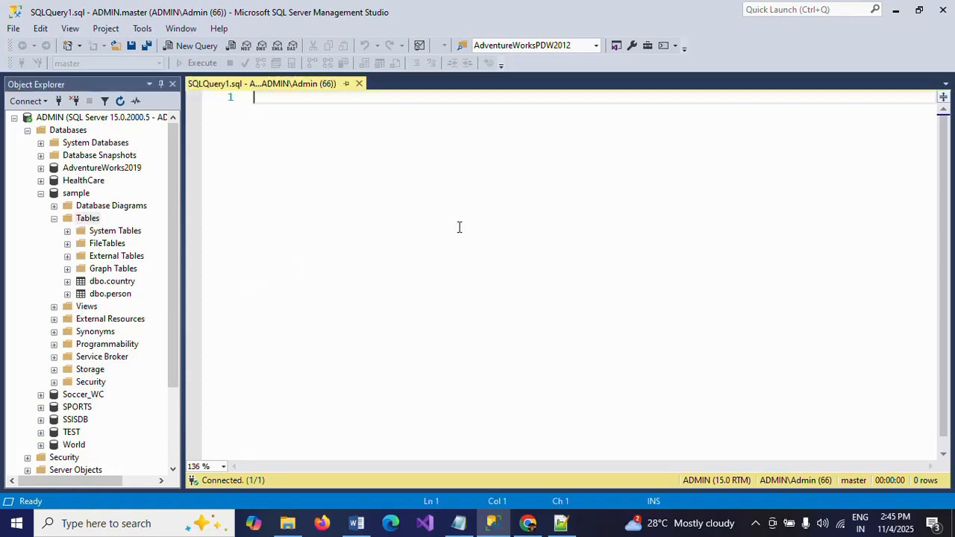
text(select )
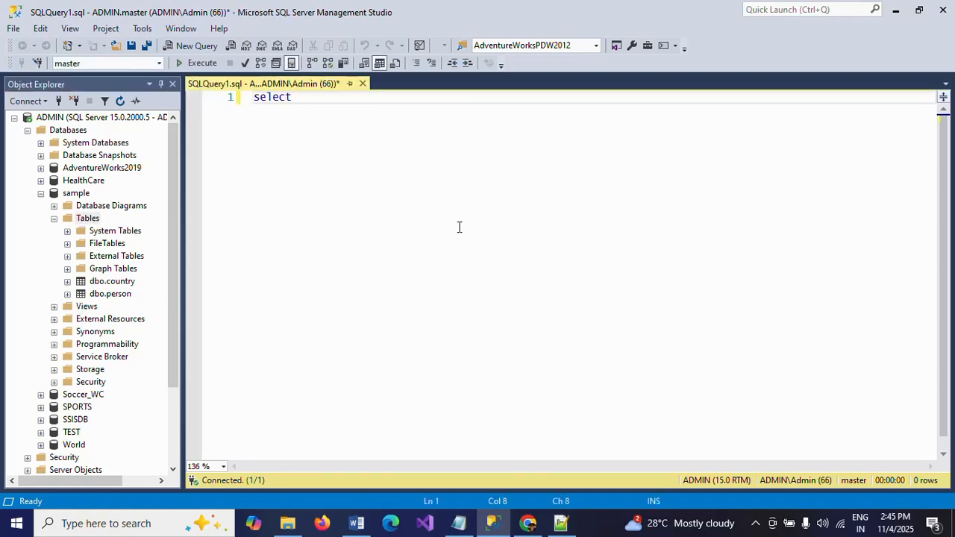
text(* from )
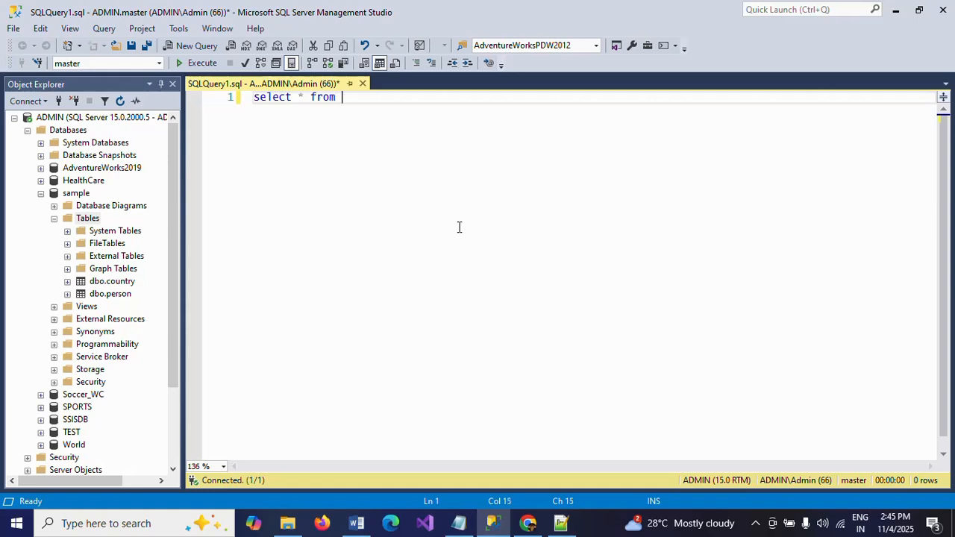
text(person)
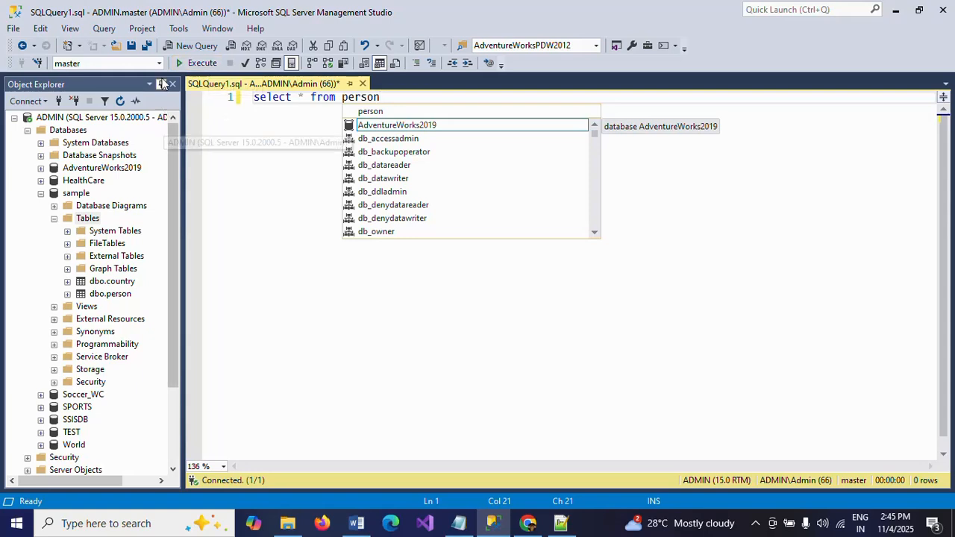
key(Escape)
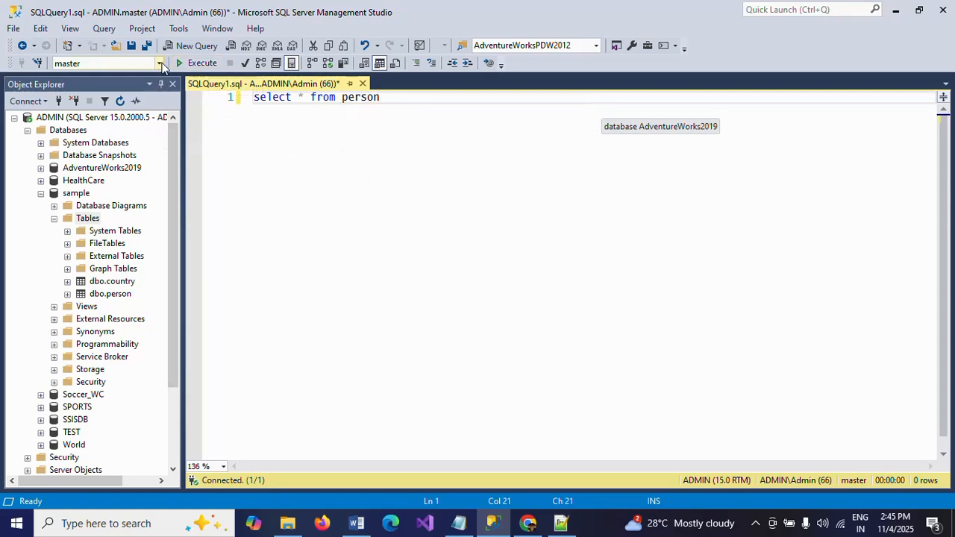
Step: Switch the query's database to sample and execute the query
click(160, 64)
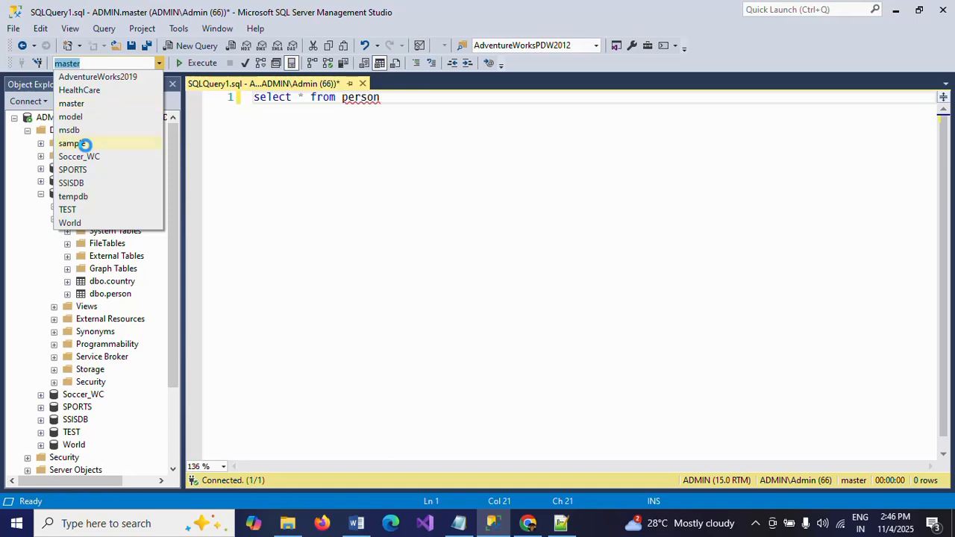
click(85, 144)
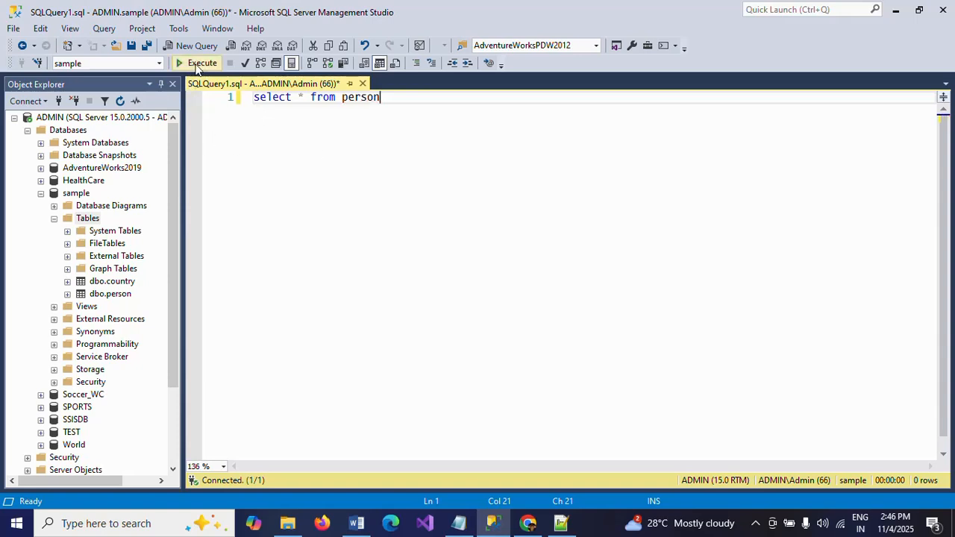
click(198, 62)
key(F5)
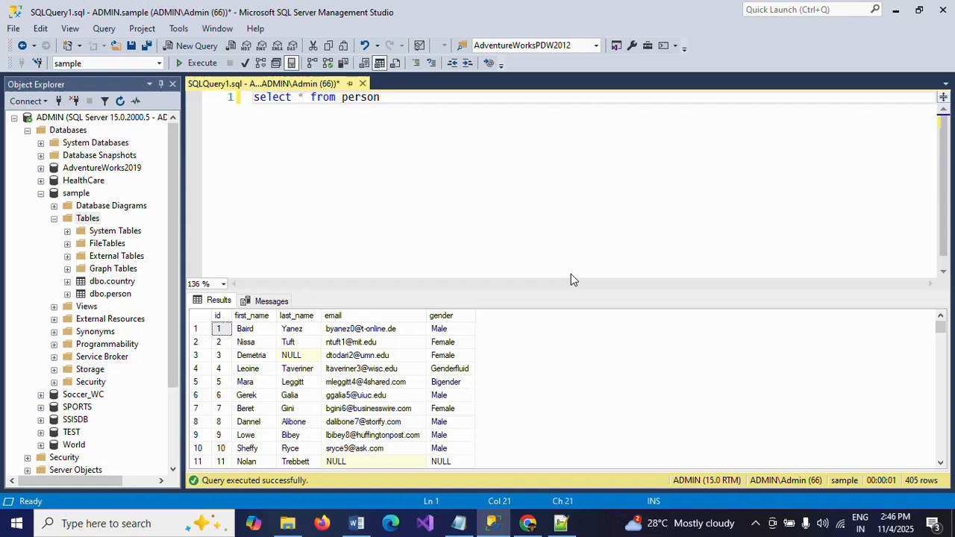
Step: Review the returned person rows and fit the id column's width to its content
click(326, 399)
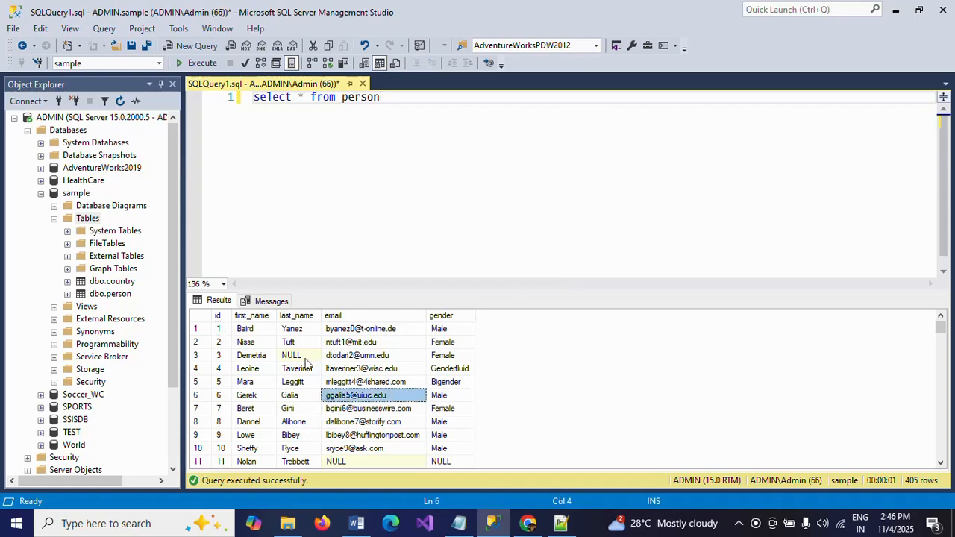
scroll(298, 358, down, 20)
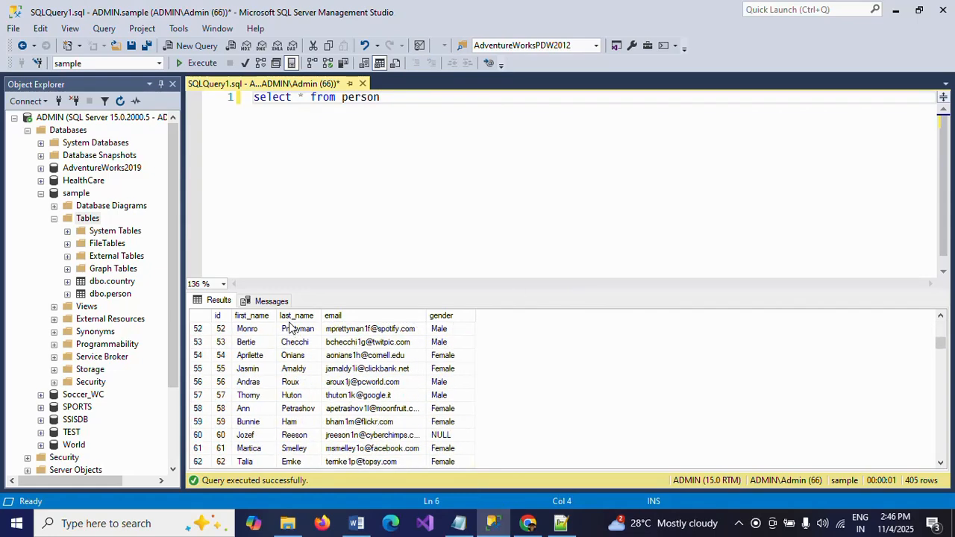
scroll(287, 321, down, 12)
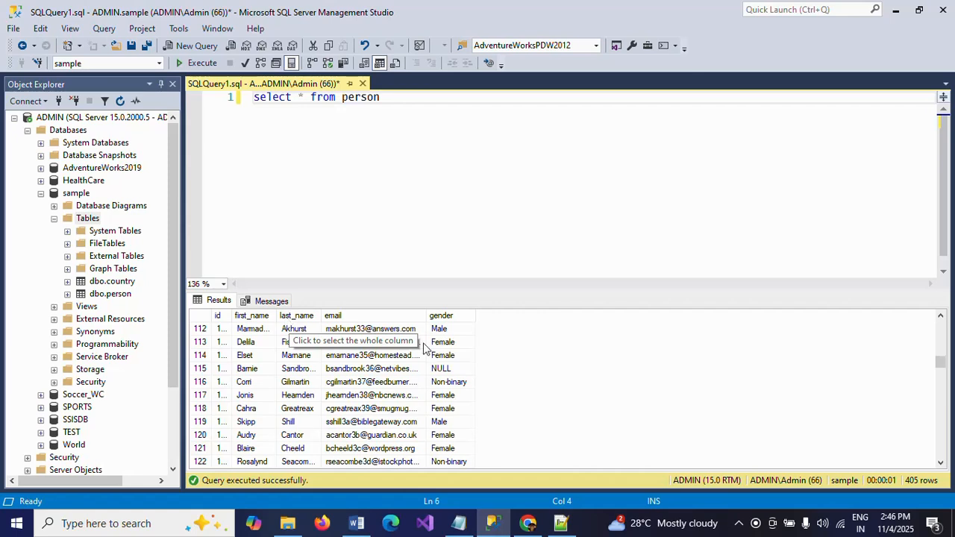
double_click(229, 315)
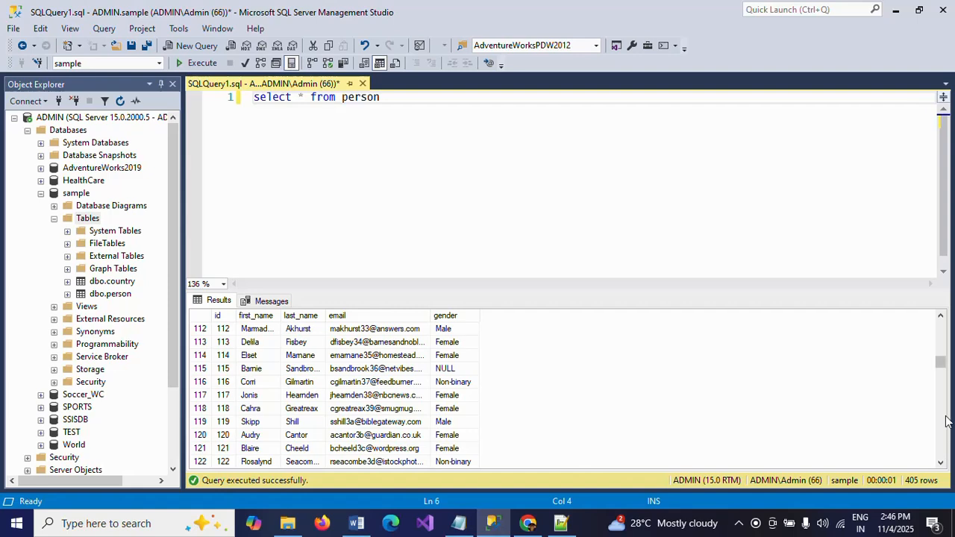
scroll(944, 412, down, 20)
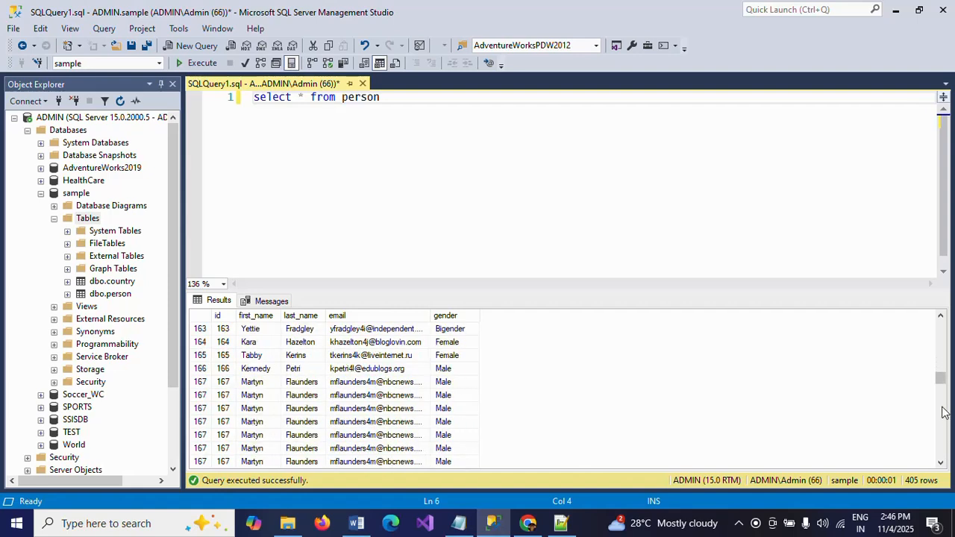
Step: Check the contents of Sample1.csv in Notepad++ and return to SQL Server Management Studio
key(alt+Tab)
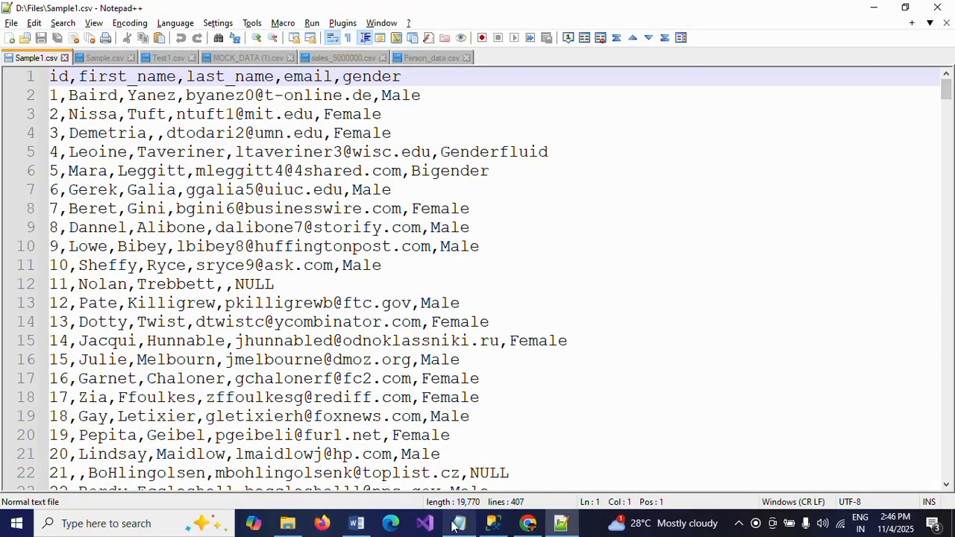
click(287, 526)
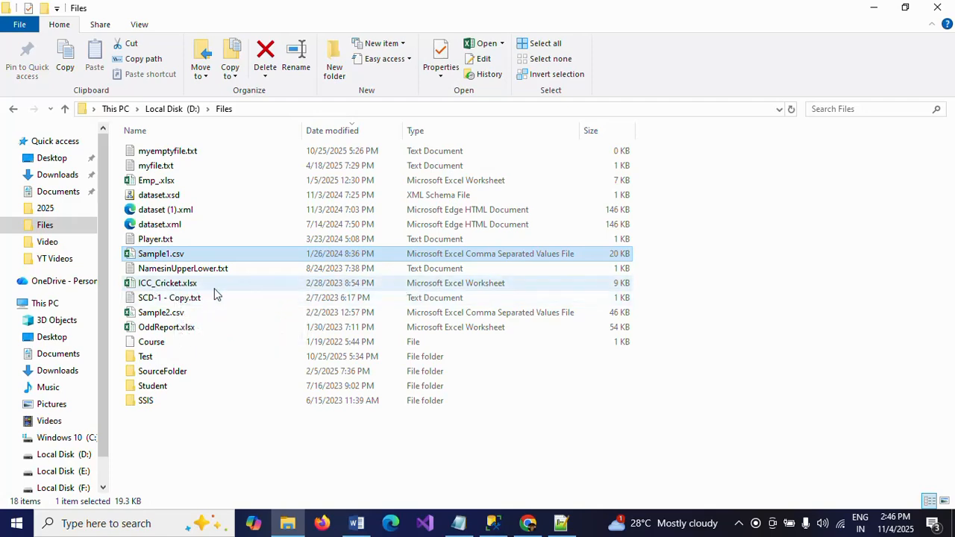
key(Return)
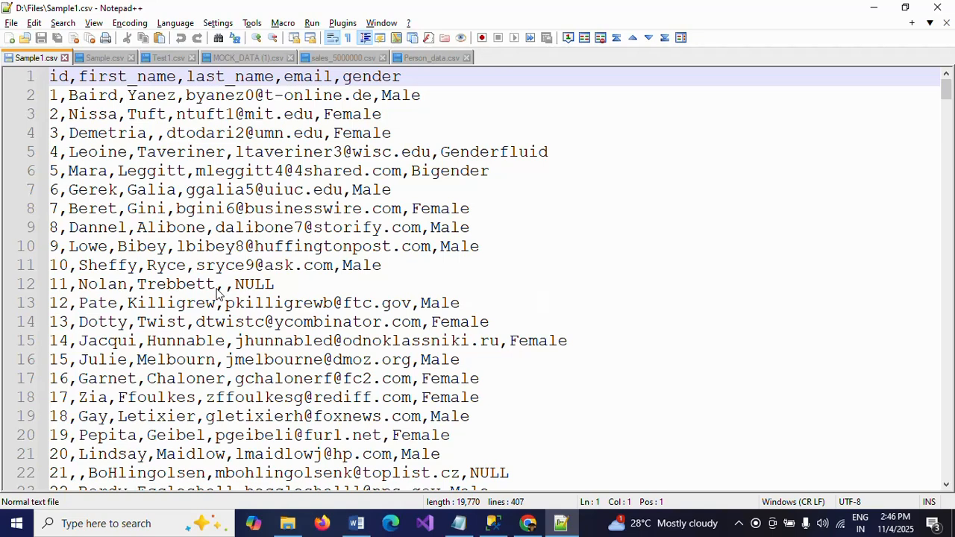
click(494, 524)
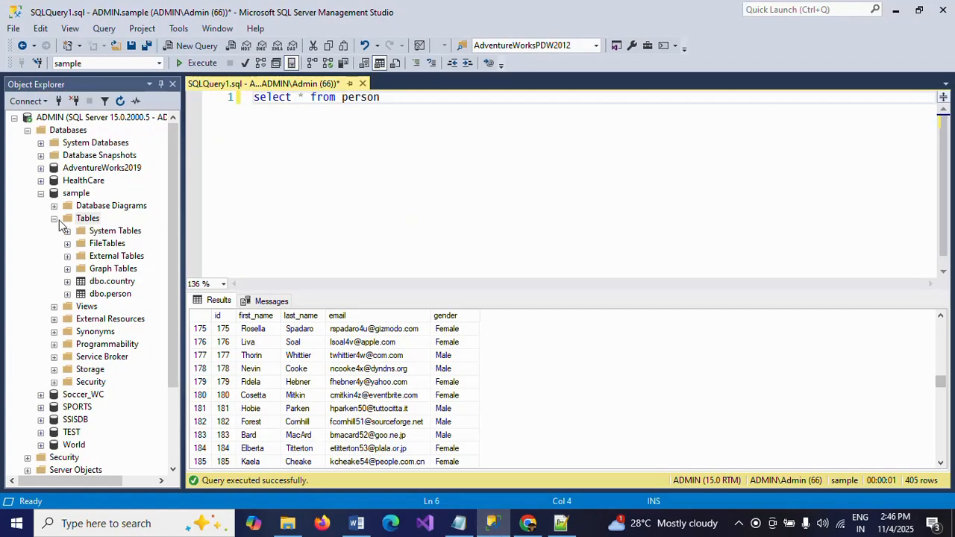
Step: Start Import Flat File again for the sample database and continue past the introduction to the input file settings
click(78, 195)
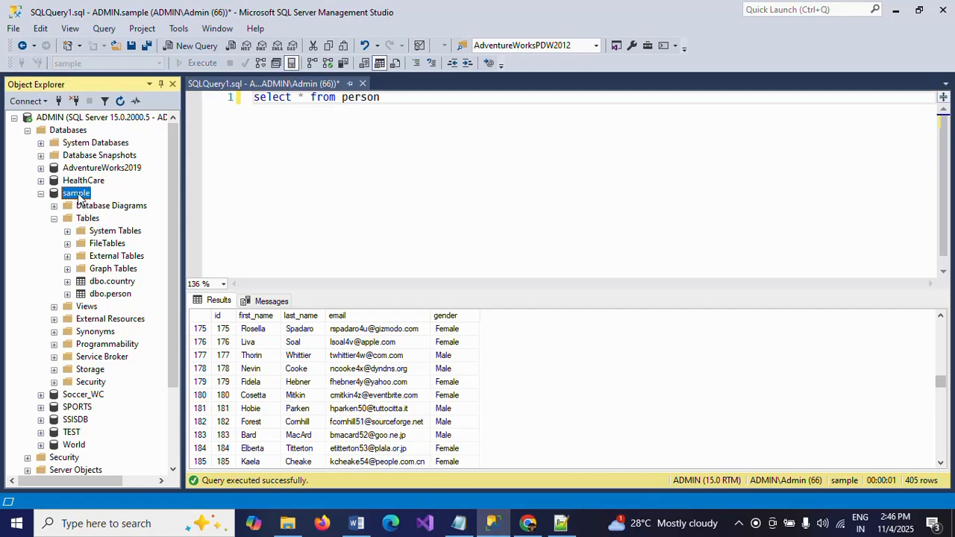
right_click(79, 198)
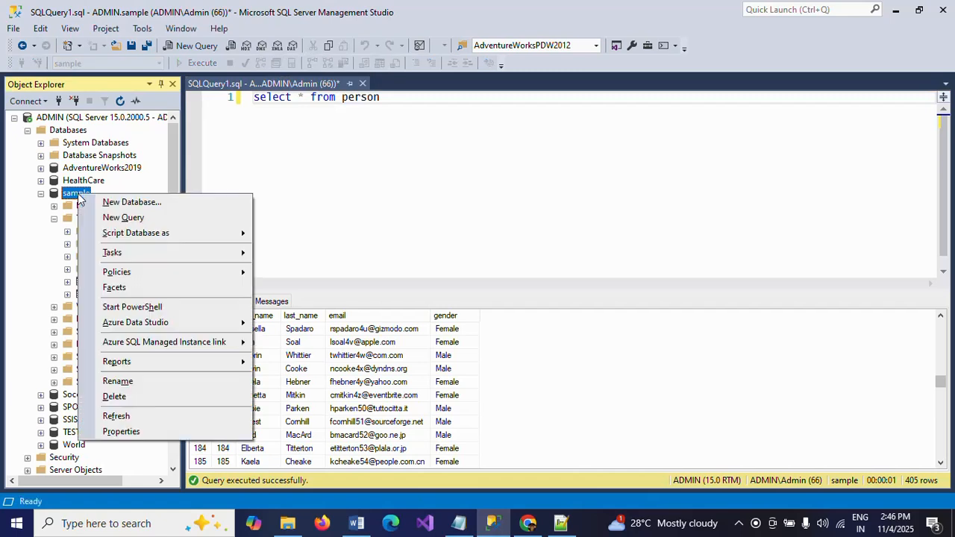
mouse_move(138, 345)
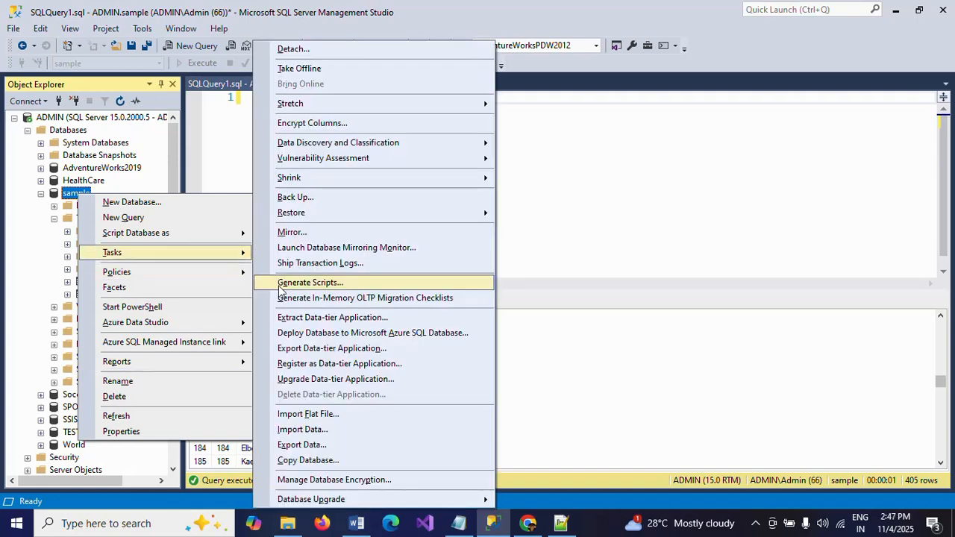
click(309, 415)
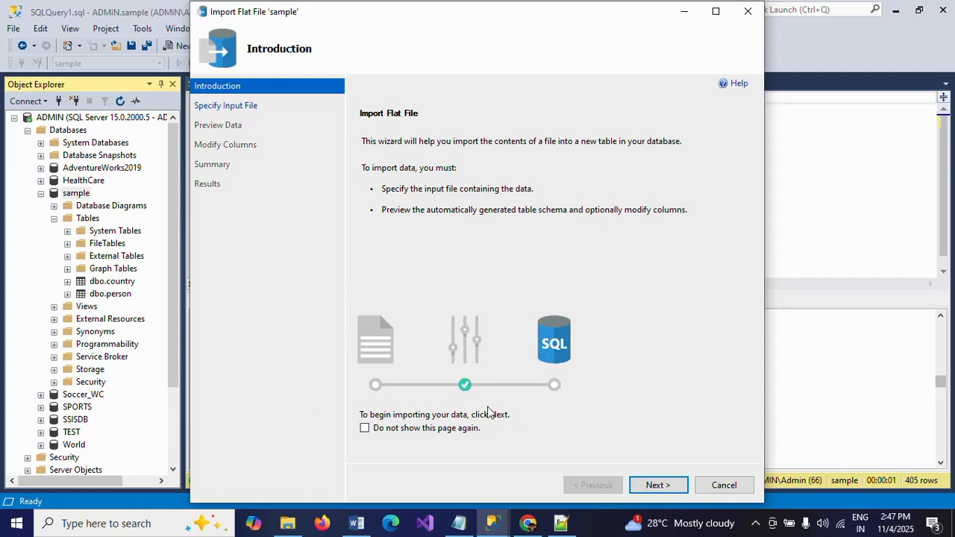
click(656, 486)
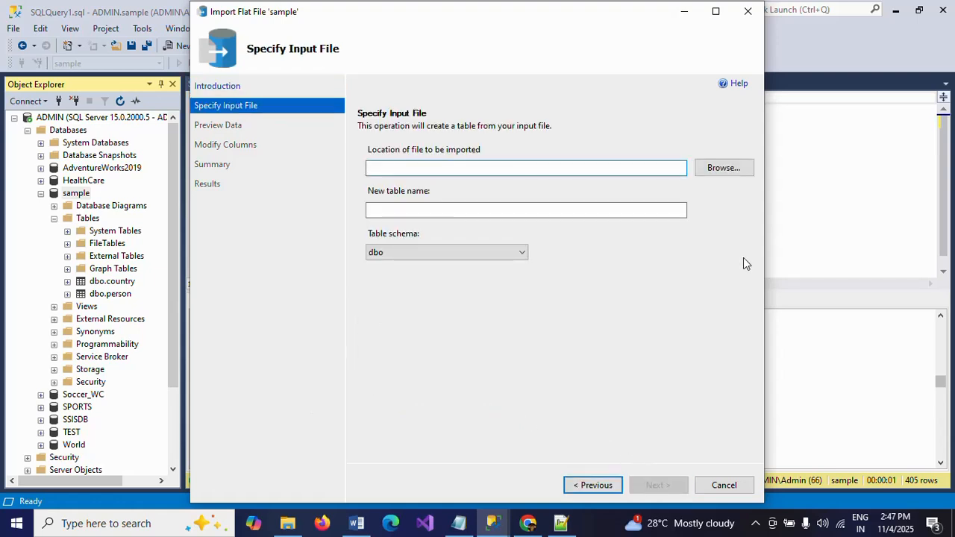
Step: Choose ICC_Cricket.xlsx with all file types listed, continue to the data preview, and widen column1 to inspect its rows
click(724, 176)
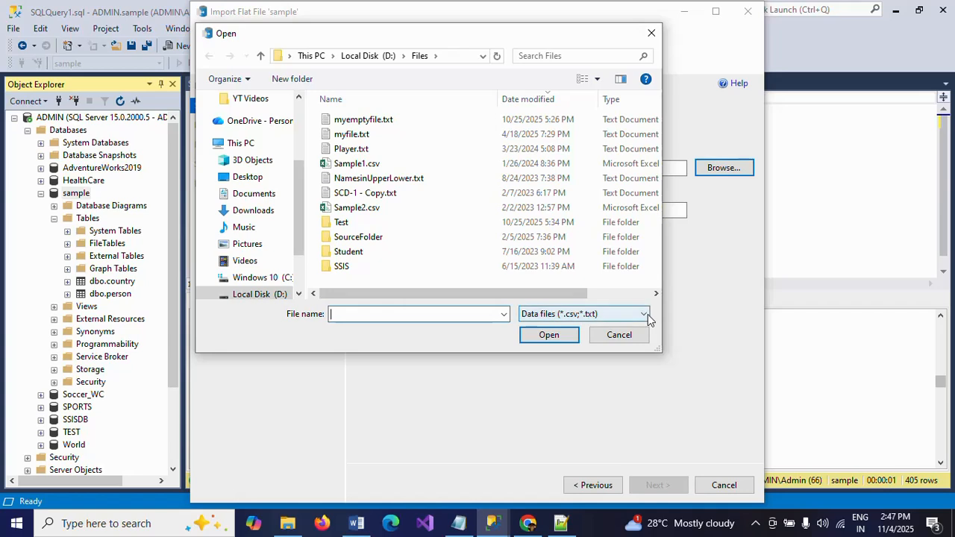
click(647, 314)
click(577, 336)
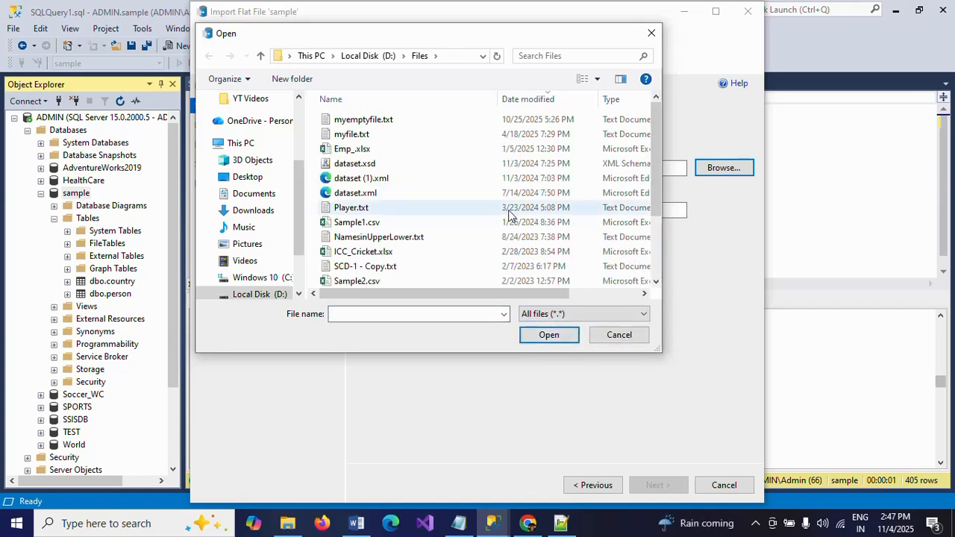
click(389, 252)
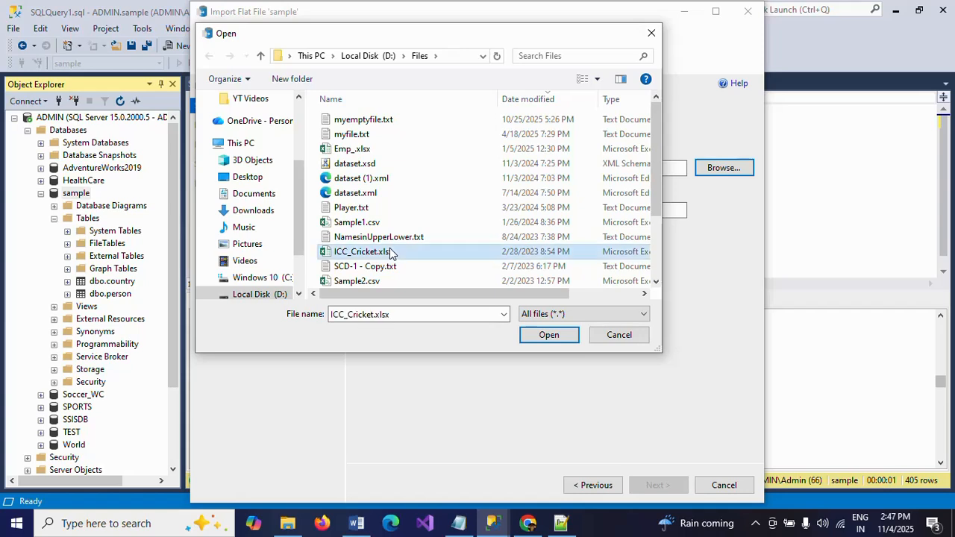
click(549, 337)
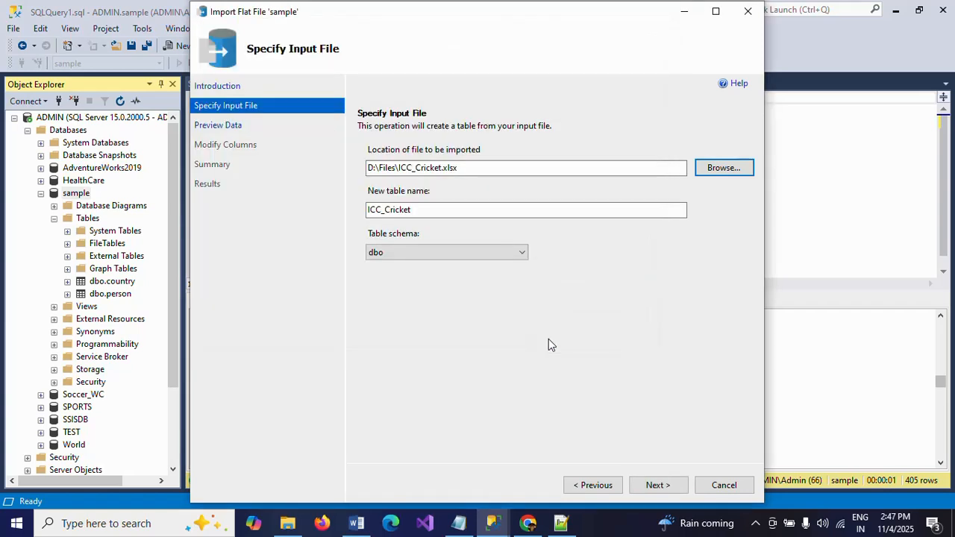
click(657, 485)
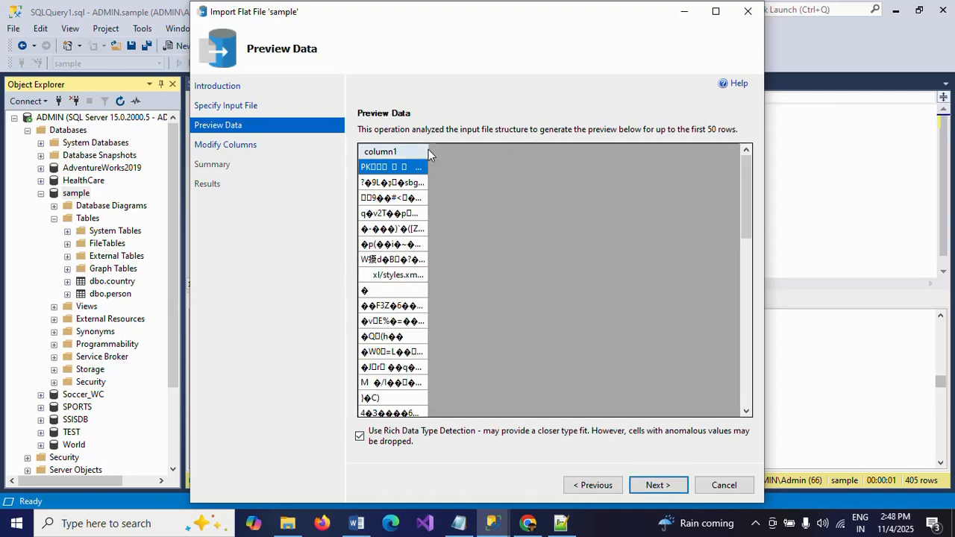
drag(428, 149, 530, 191)
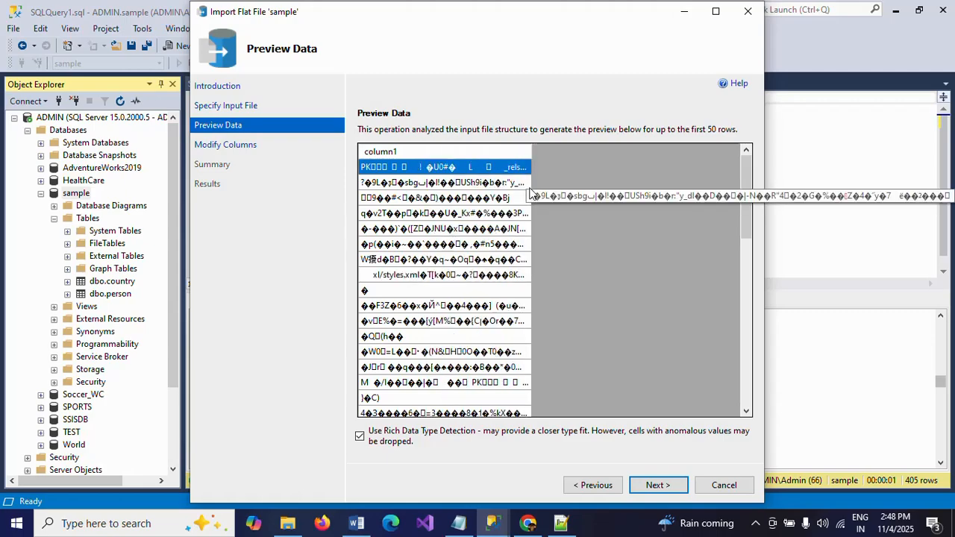
Step: Open ICC_Cricket.xlsx from D:\Files in Excel and review its _T20, ODI and Test sheets
key(super+d)
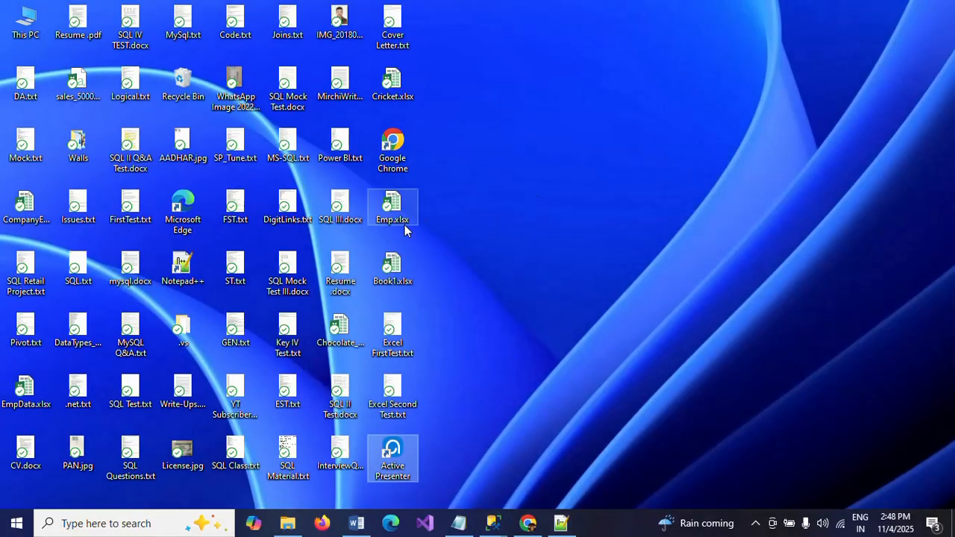
click(288, 524)
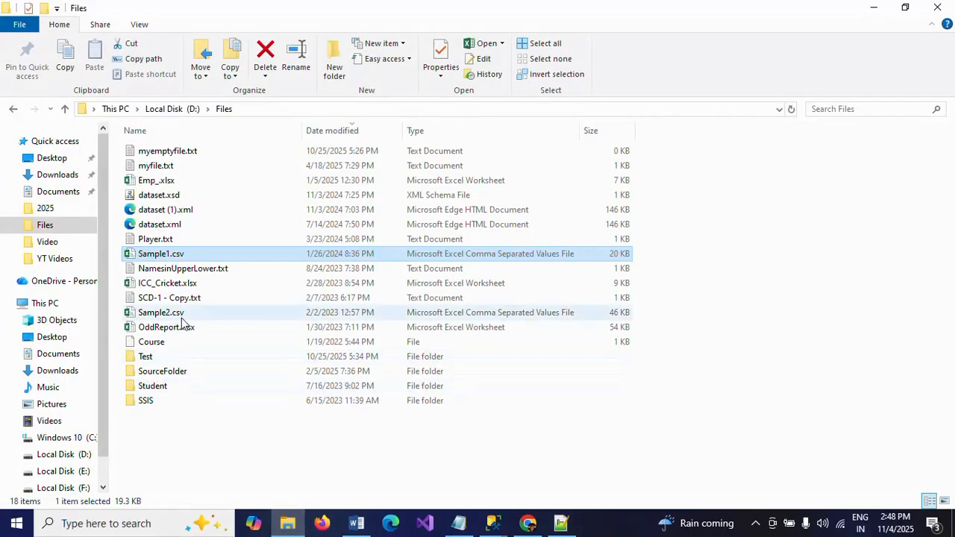
click(174, 290)
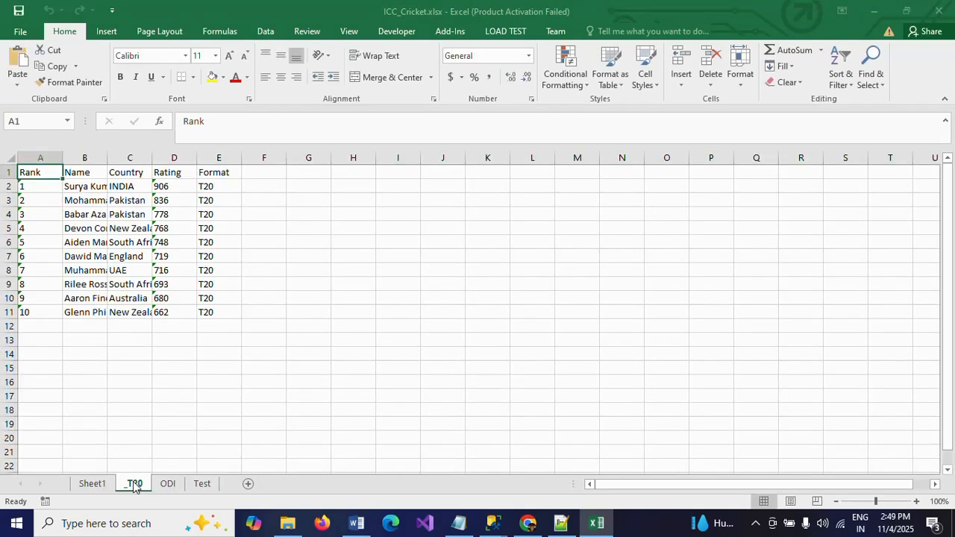
click(167, 485)
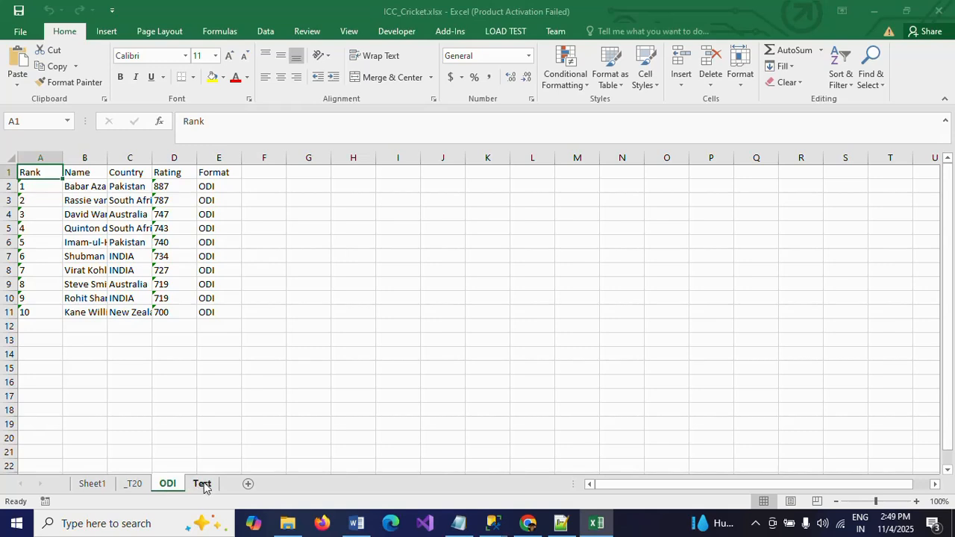
click(202, 484)
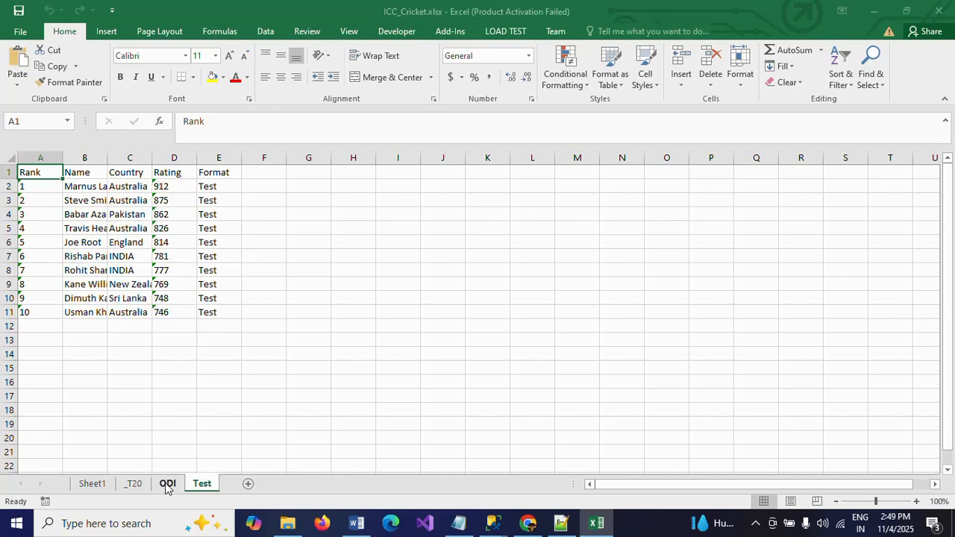
click(167, 484)
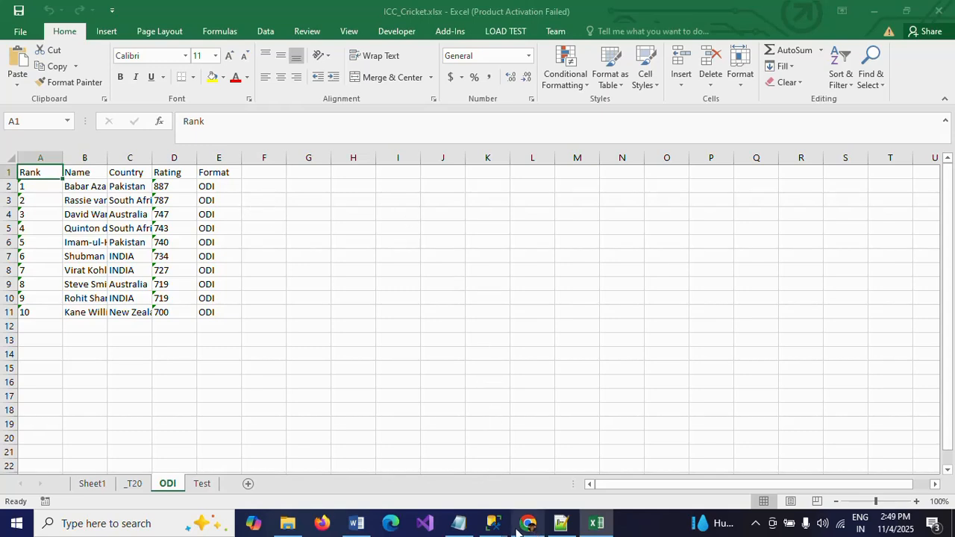
Step: Return to the Import Flat File wizard and examine the remaining column1 rows in the data preview
mouse_move(499, 528)
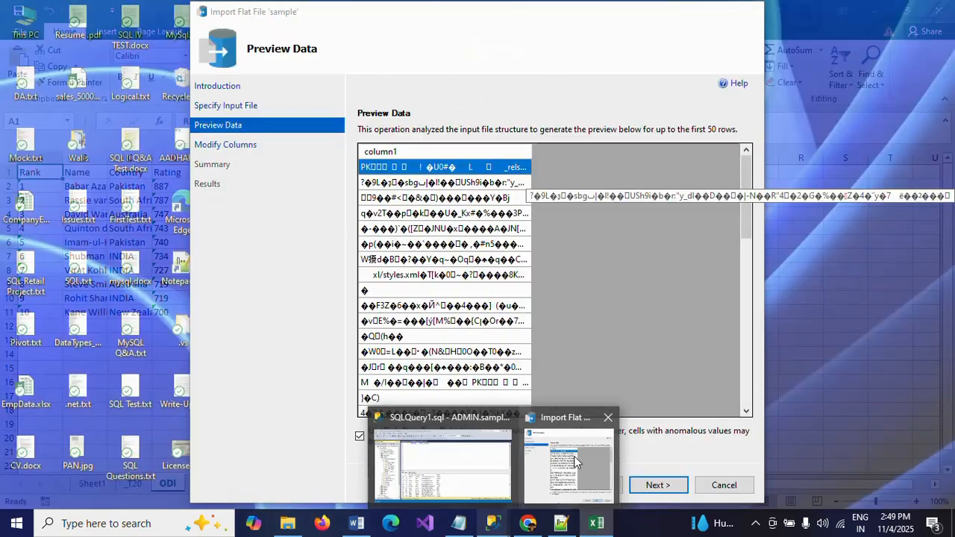
click(574, 455)
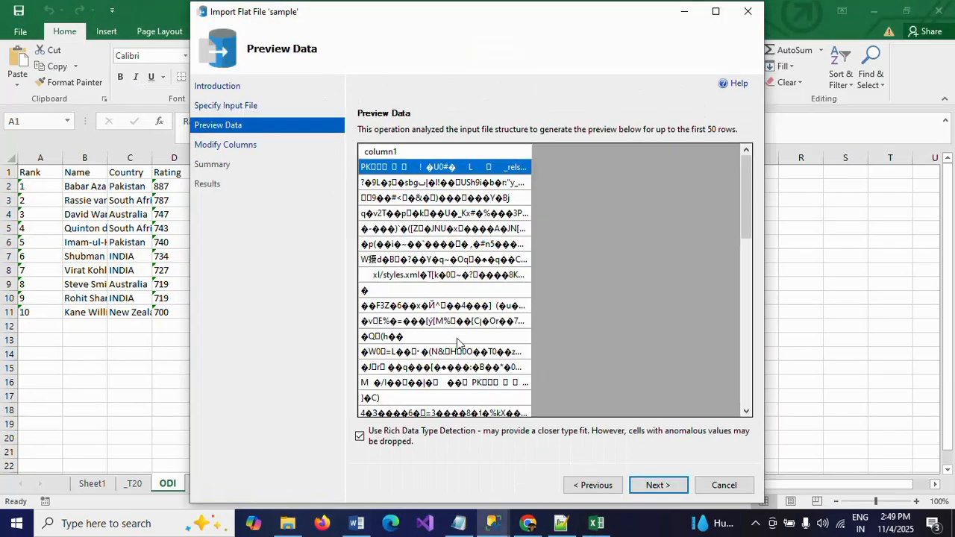
click(745, 369)
click(744, 365)
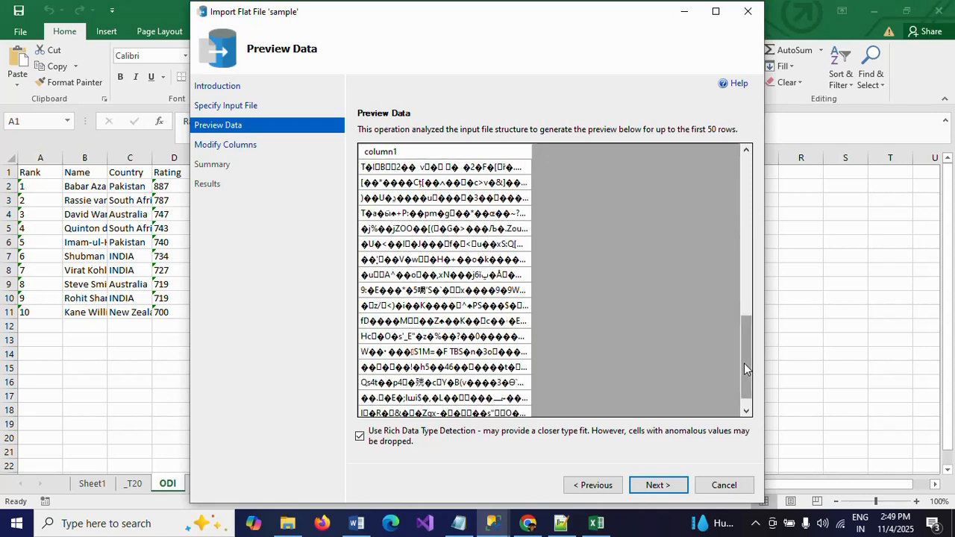
Step: Try to import ICC_Cricket.xlsx into dbo.ICC_Cricket with the proposed column settings, and close the wizard
click(656, 486)
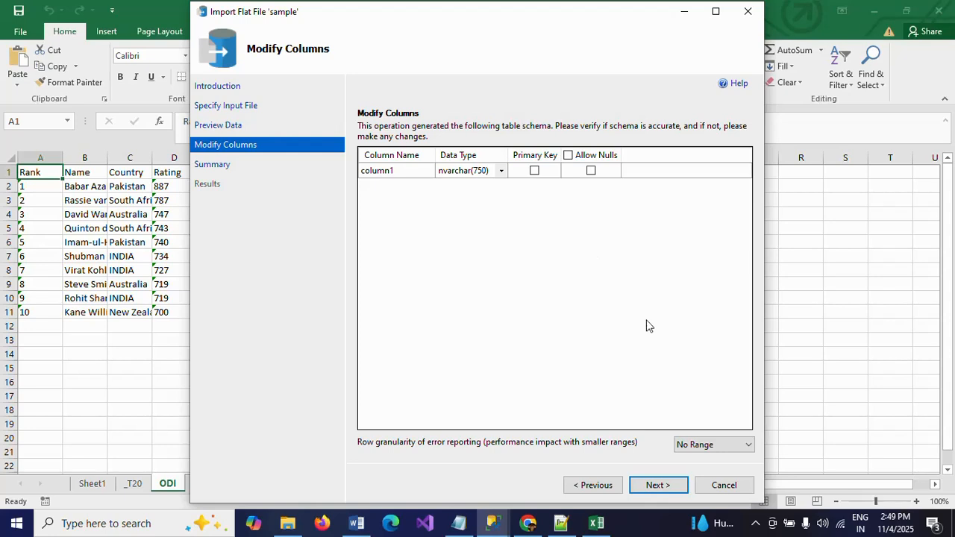
click(651, 485)
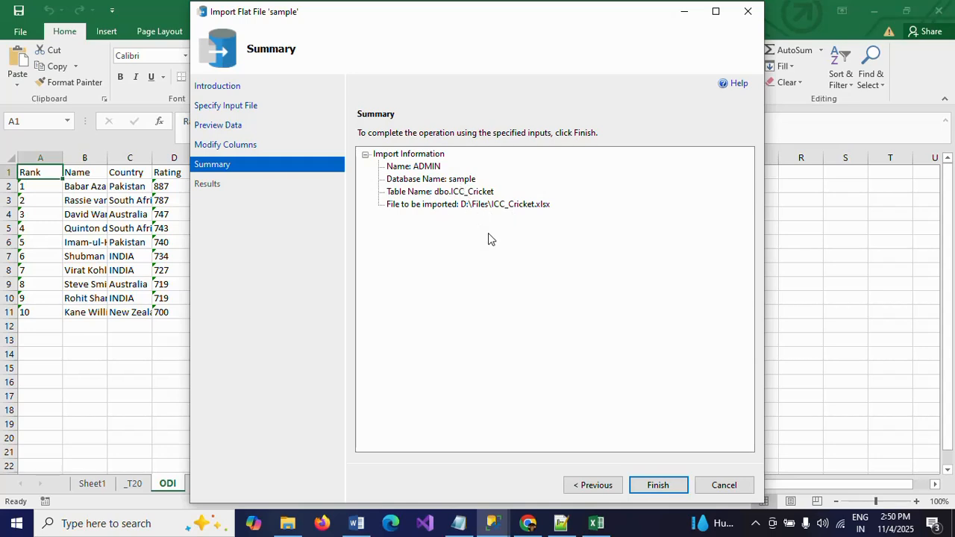
click(654, 484)
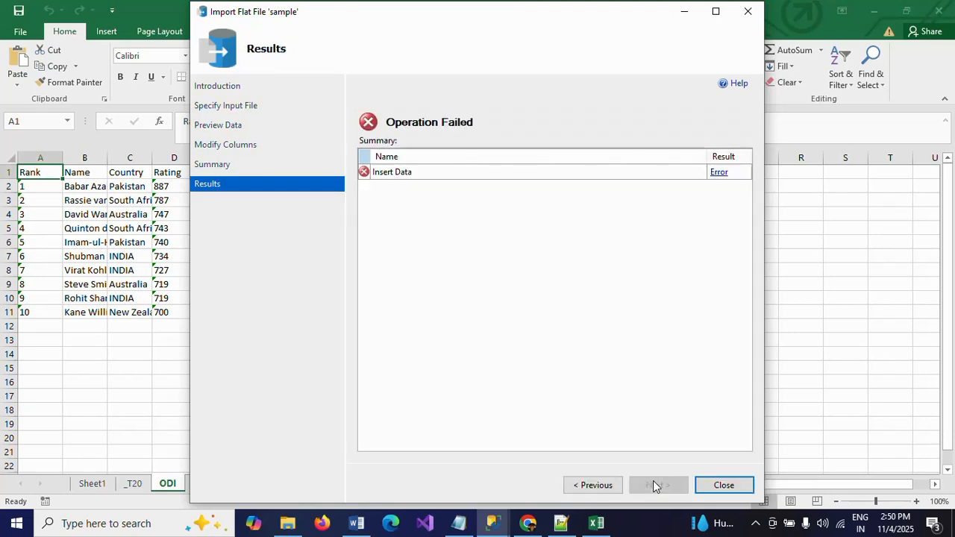
click(727, 486)
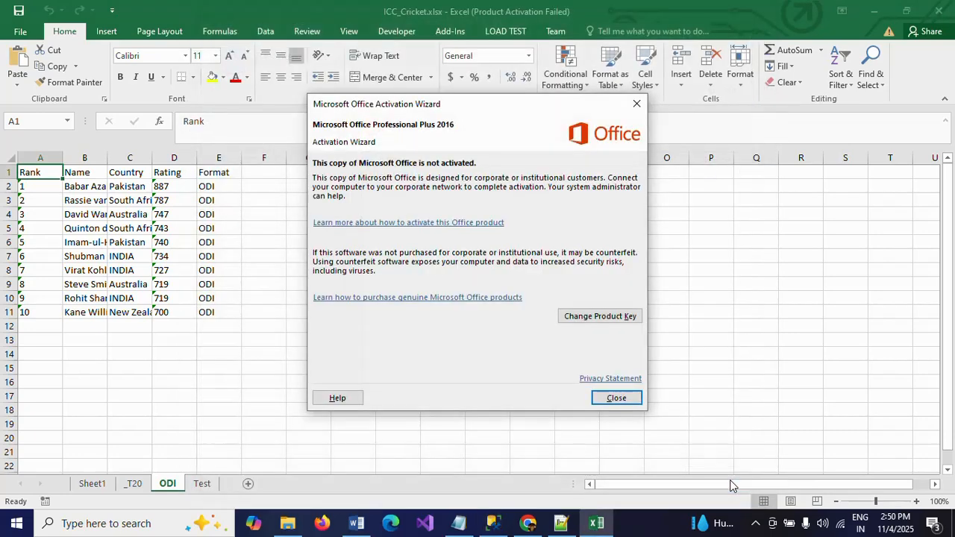
Step: Dismiss the Office activation notice, switch to SQL Server Management Studio, and show the import tasks available for the sample database
click(616, 399)
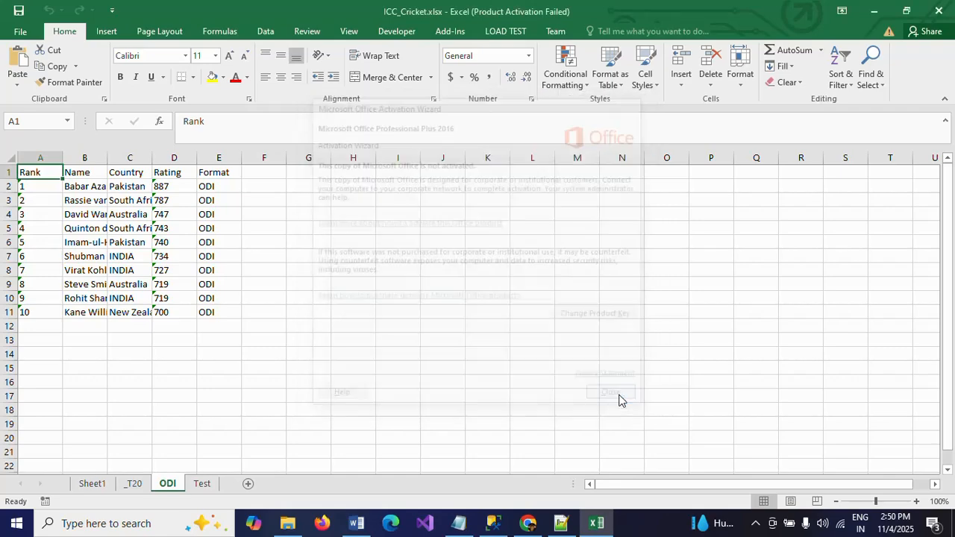
click(493, 523)
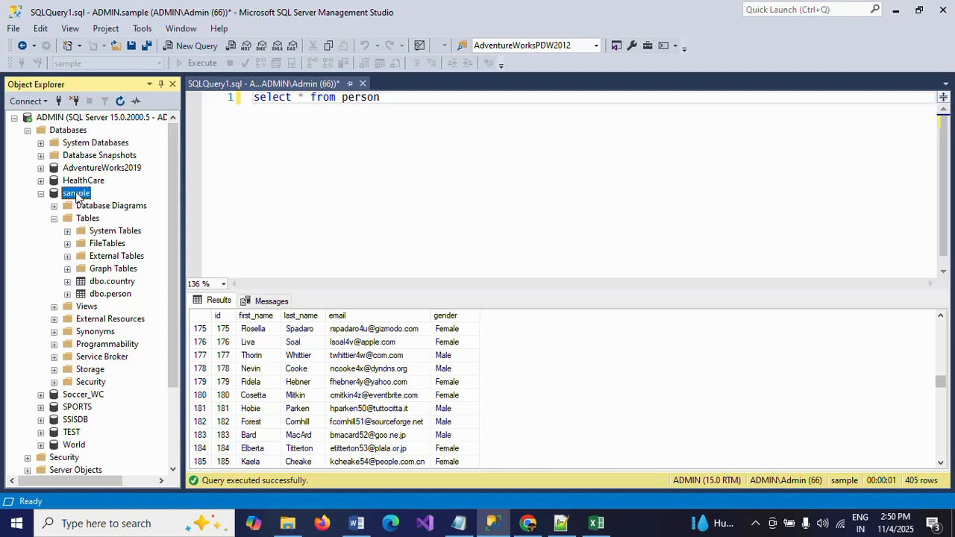
right_click(77, 195)
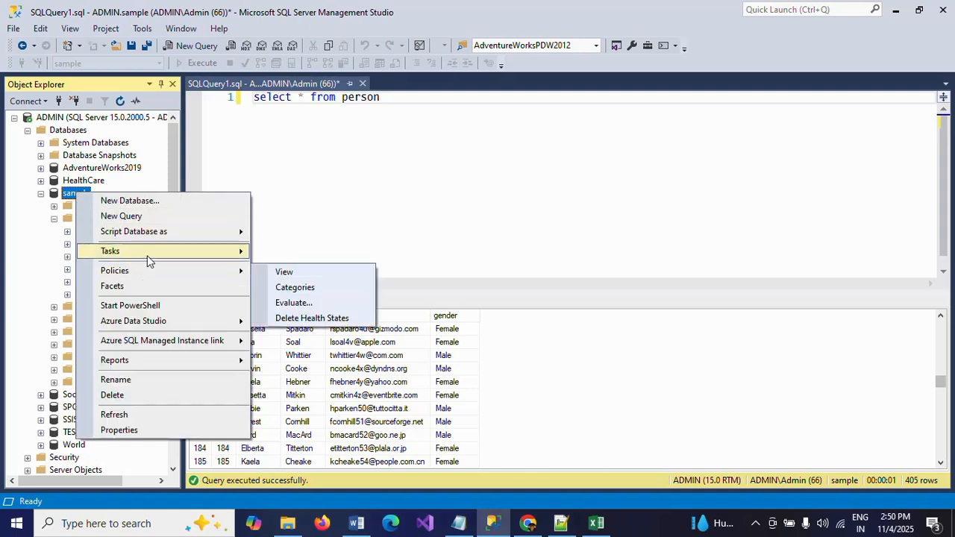
mouse_move(147, 255)
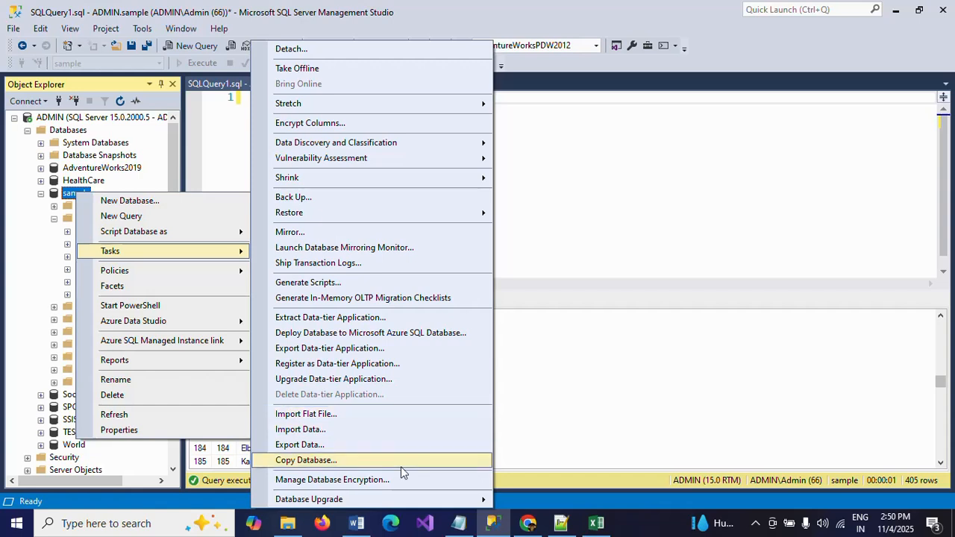
Step: Switch to the Word comparison table and fill the first empty row with File Sources, "Txt,Csv" and "Flat File, Xlsx,Xml,Oledb"
click(358, 522)
text(F)
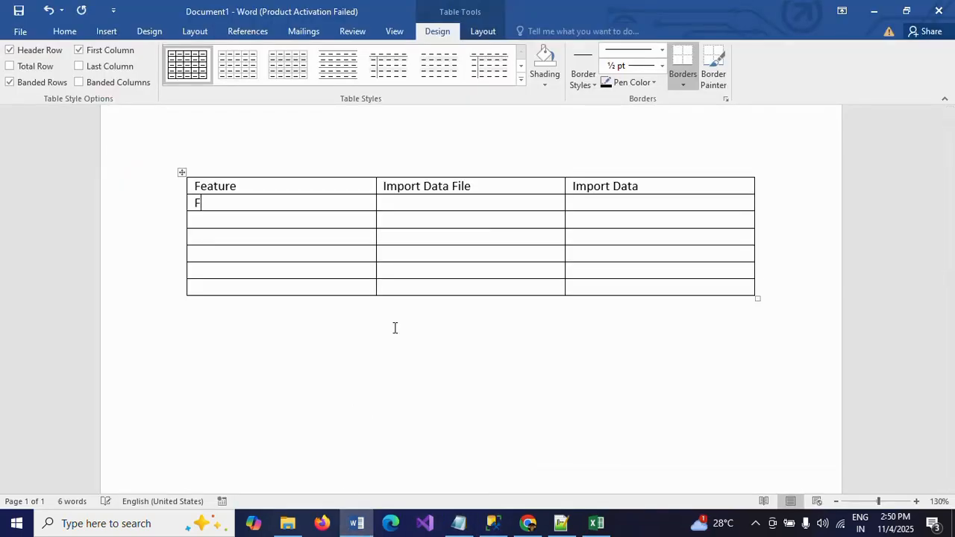
text(ile Sources)
key(Tab)
text(Txt,Csv)
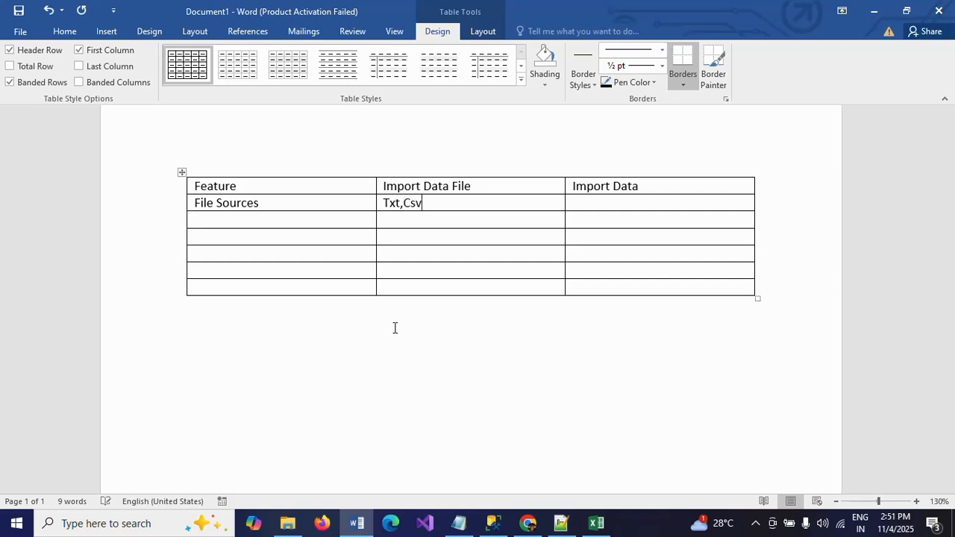
key(Tab)
text(Fla)
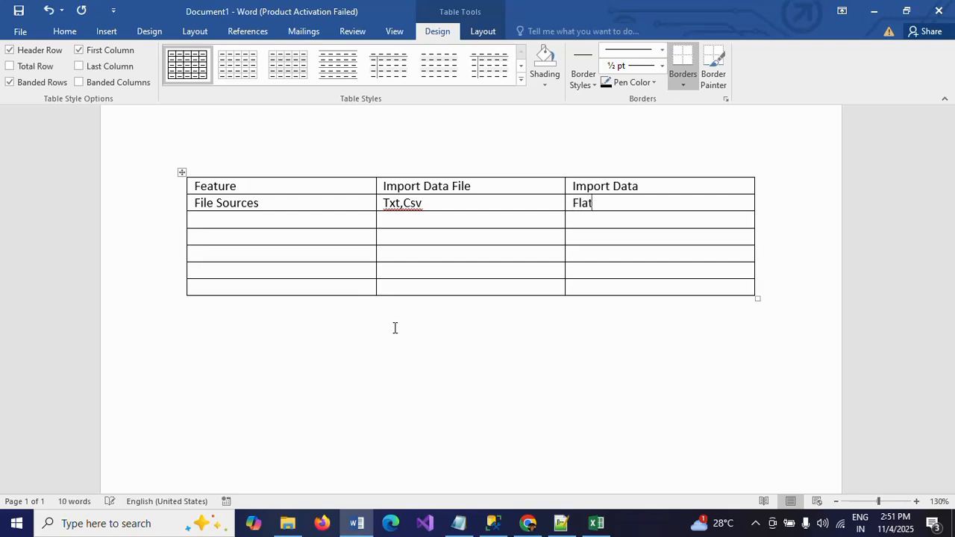
text(t Fa)
key(BackSpace)
text(ile, Xlsx,Xml)
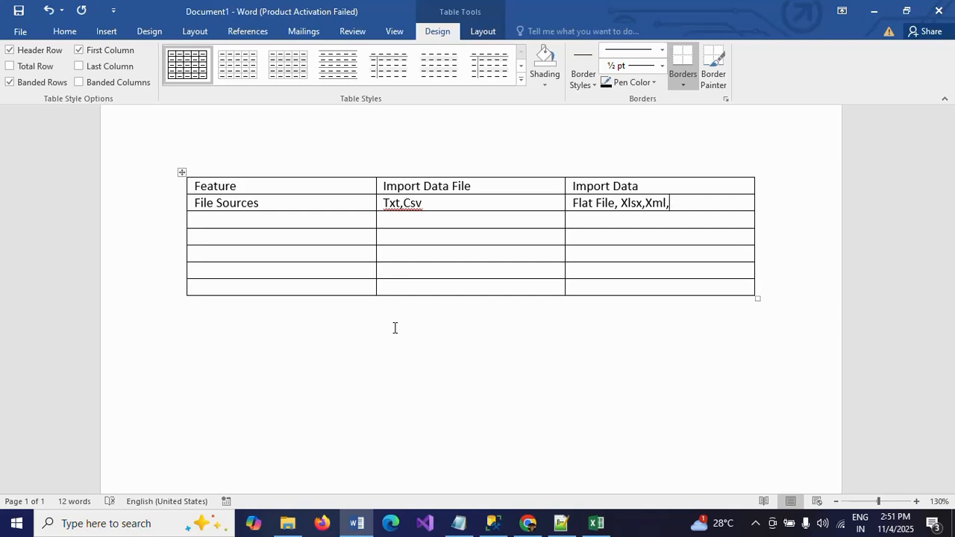
text(,Oledb)
Step: Add an Ease of Use row to the comparison table with "Very Simple" for Import Data File and "More Advanced" for Import Data
click(329, 223)
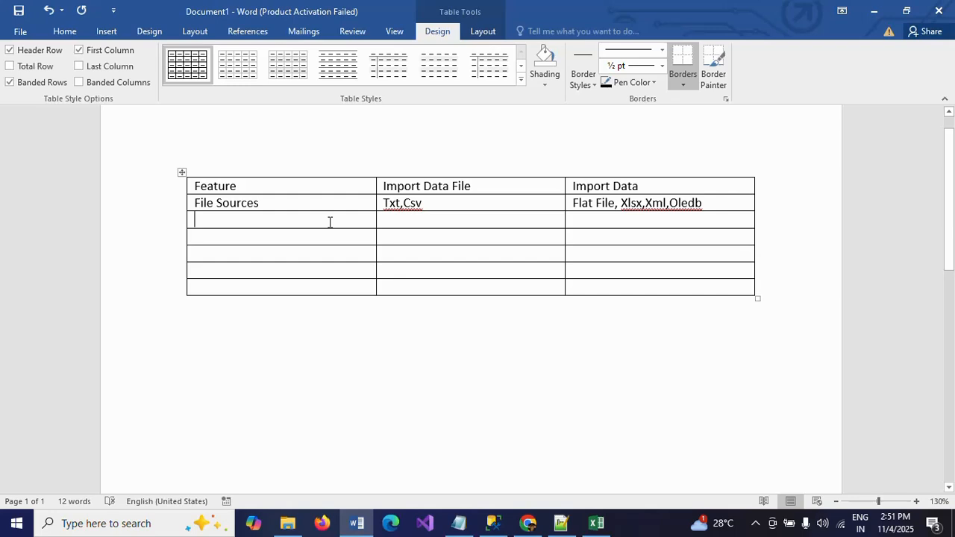
text(Ease)
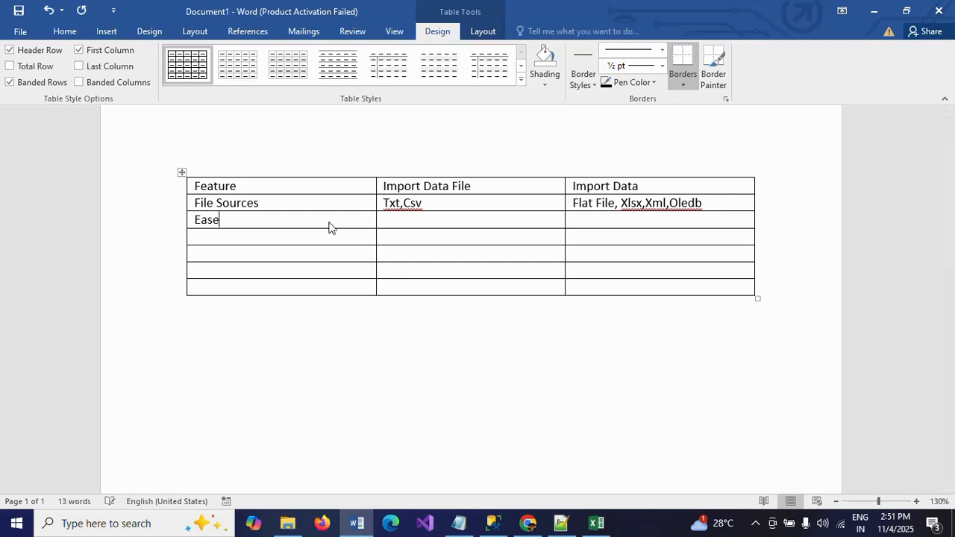
text( of Use)
key(Tab)
text(Very Simp)
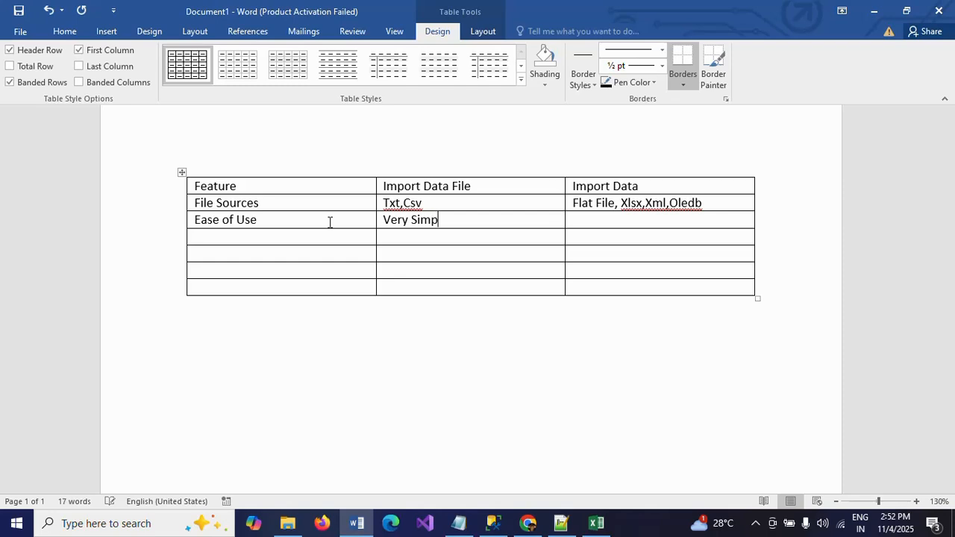
text(le)
key(Tab)
text(More Advanced)
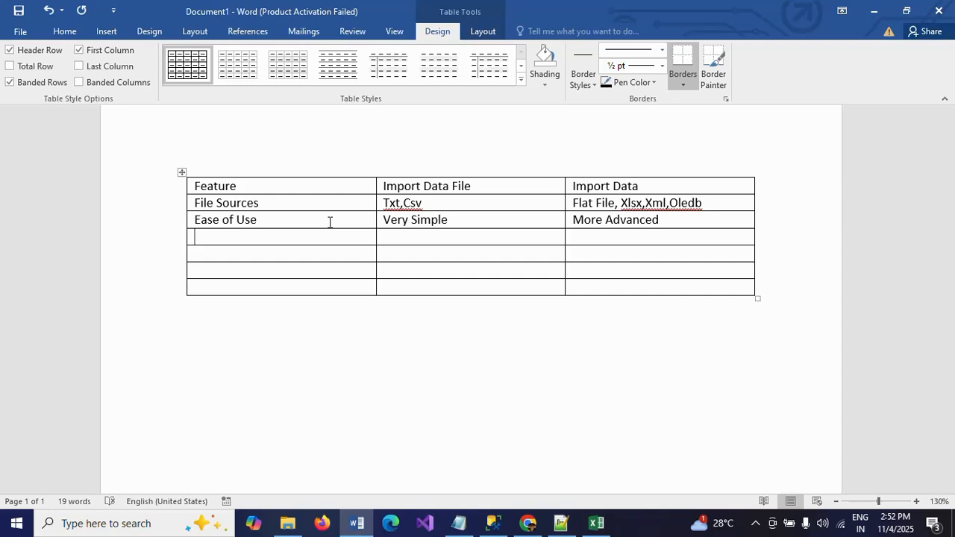
Step: Fill the next row with Table Creation, "Always New Table" for Import Data File and "New Table/Existing Table" for Import Data
text(Table Creation)
key(Tab)
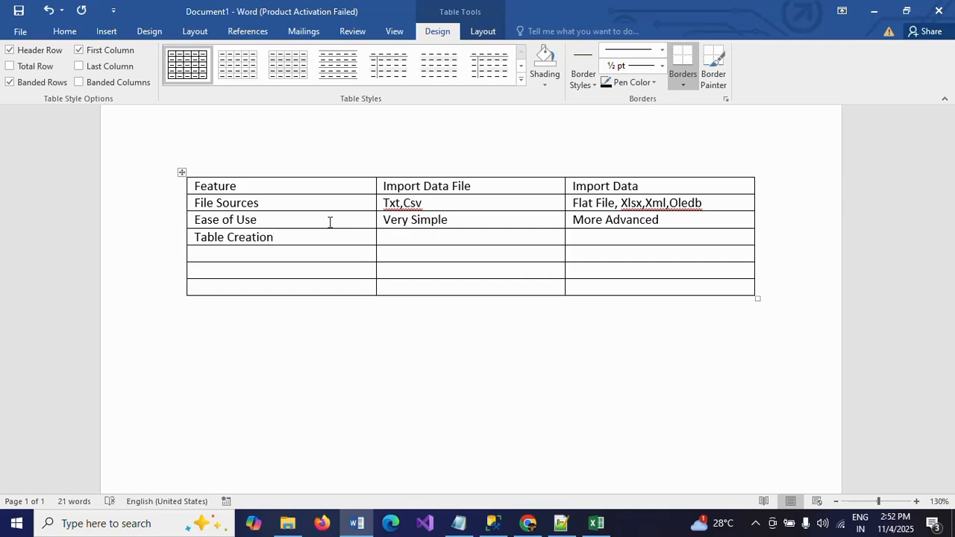
text(I)
key(BackSpace)
text(Always New Table)
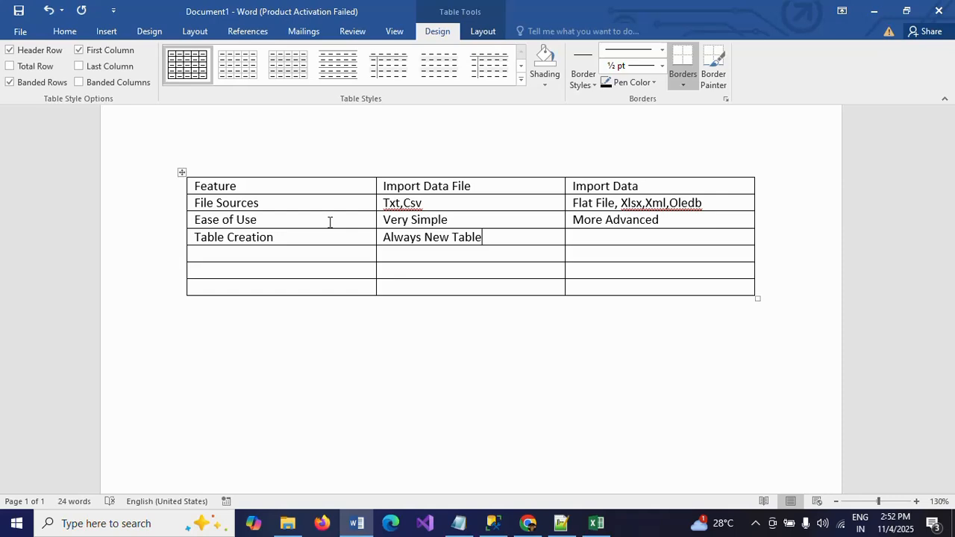
key(Tab)
text(New Table/Existing )
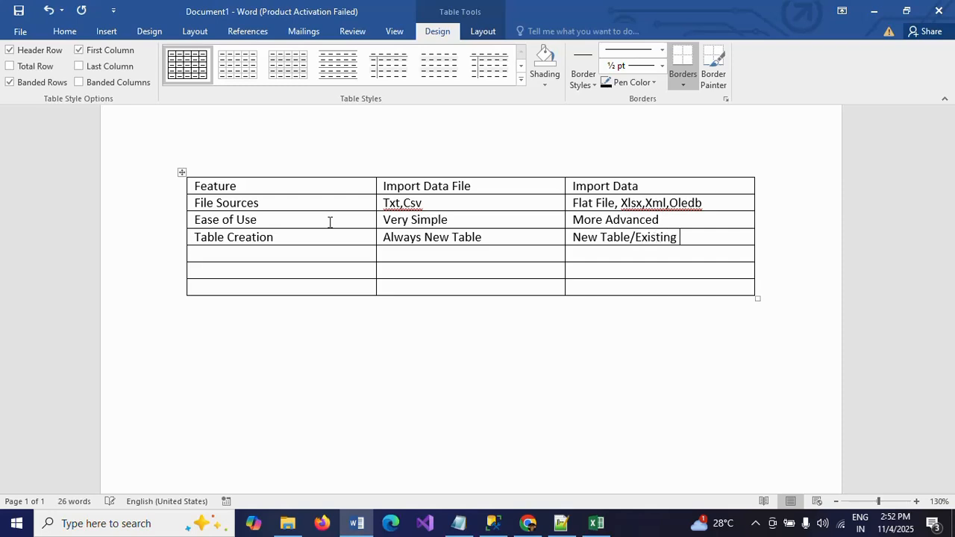
text(Table)
Step: Add a Data Transformation row with NO for Import Data File and YES for Import Data
text(Data Tra)
text(ns)
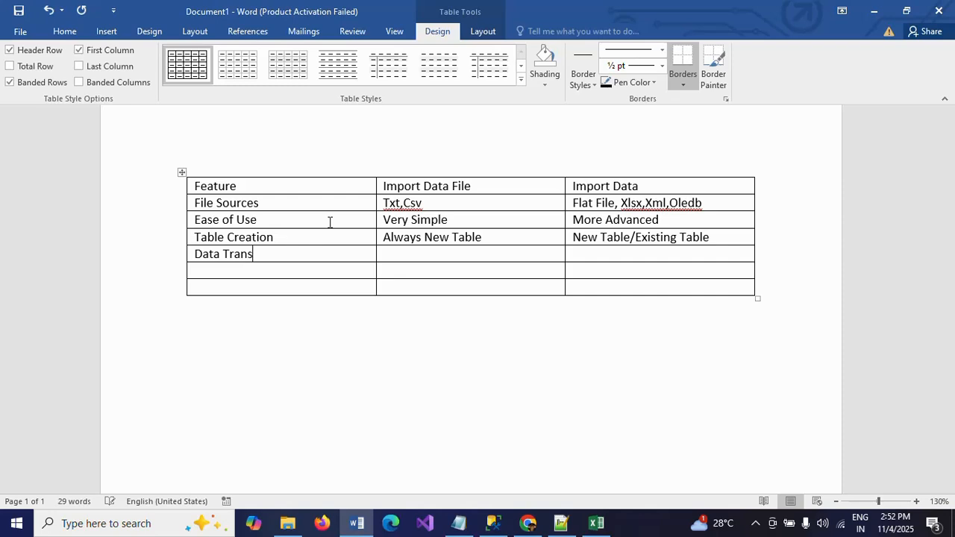
text(formation)
key(Tab)
text(NO)
text(YES)
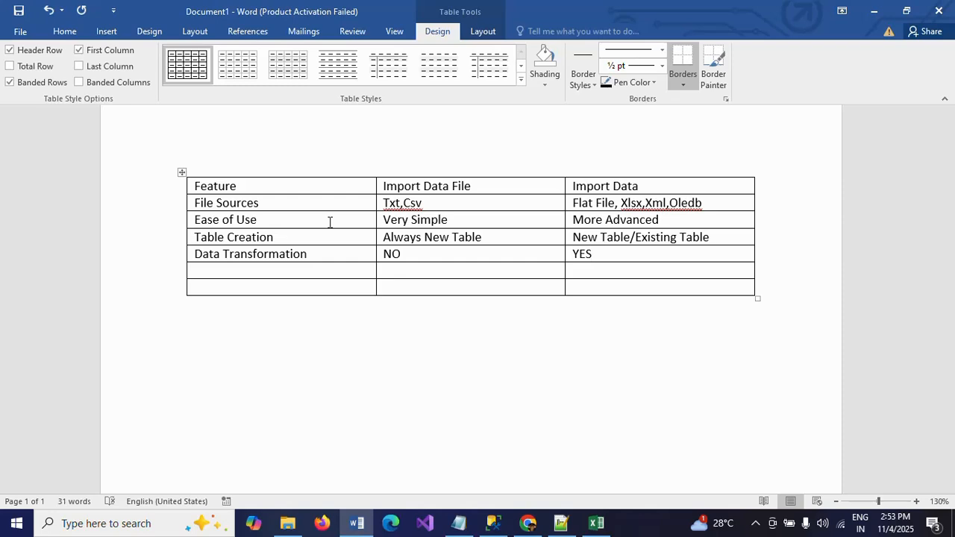
Step: Add the row Automation (SSIS Package) with NO and "YES(We Can develop SSIS Package)", and return to SQL Server Management Studio
click(220, 272)
text(Automation (SSIS Pa)
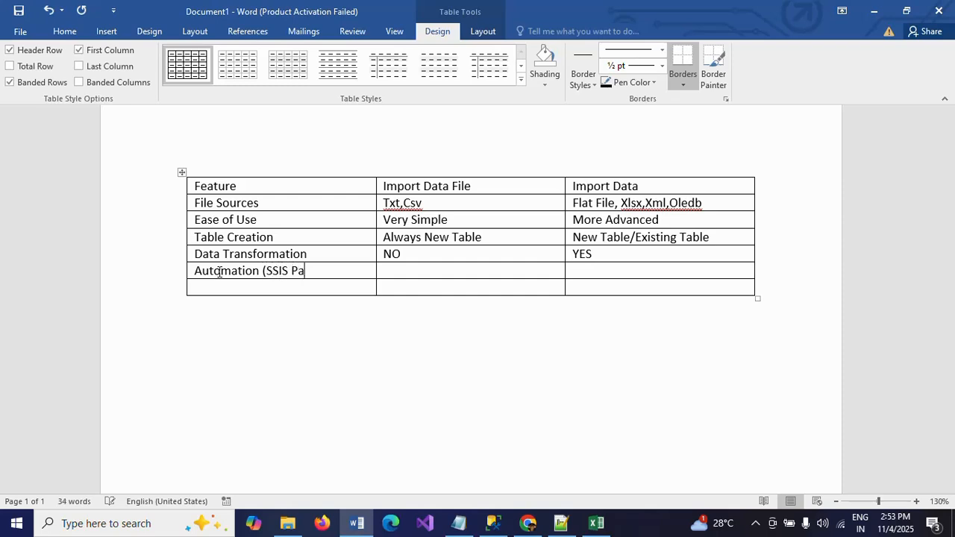
text(ckage))
key(Tab)
text(NO)
key(Tab)
text(YES)
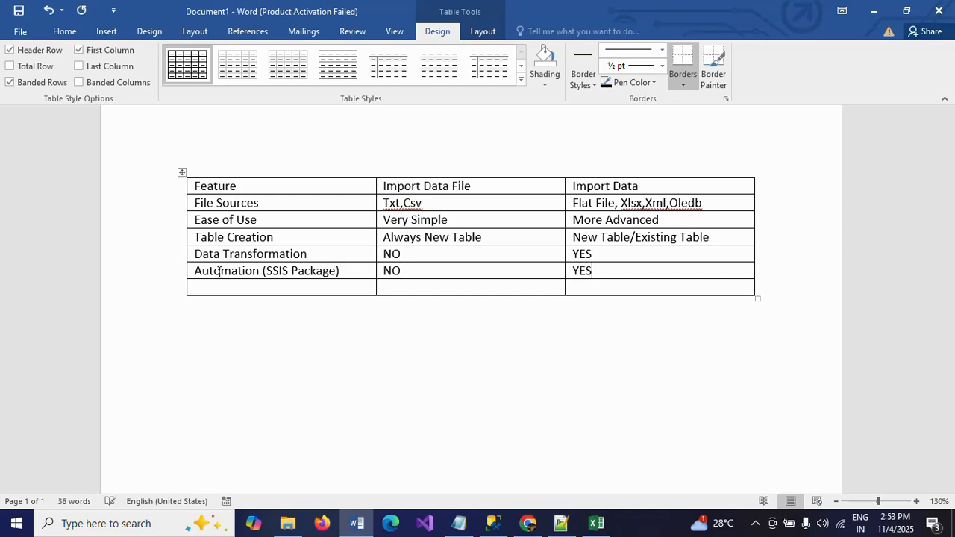
text((We Can develop SS)
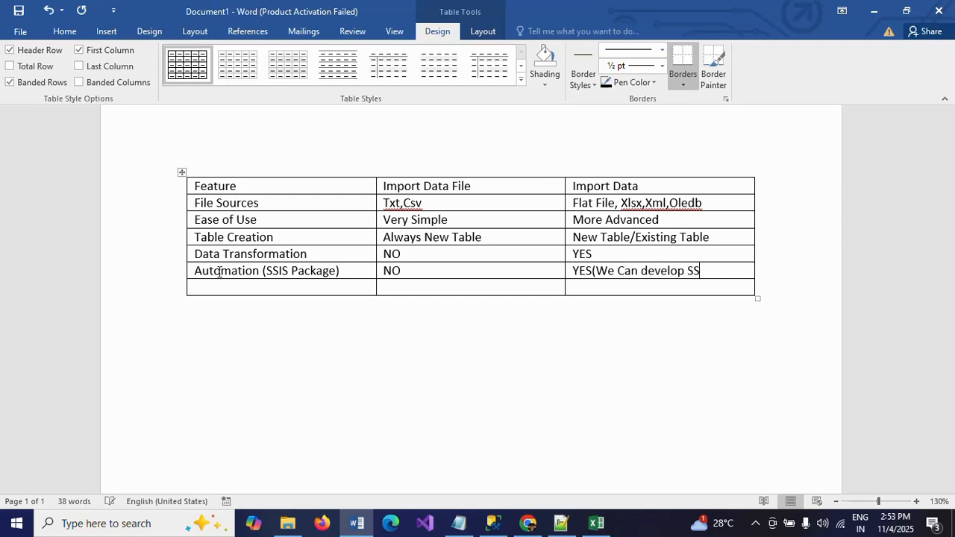
text(IS Package)
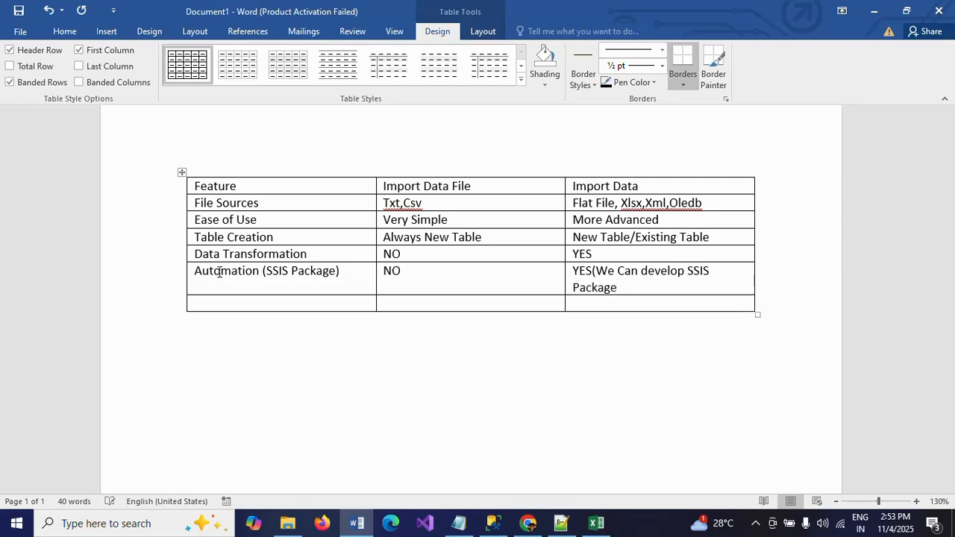
text())
key(alt+Tab)
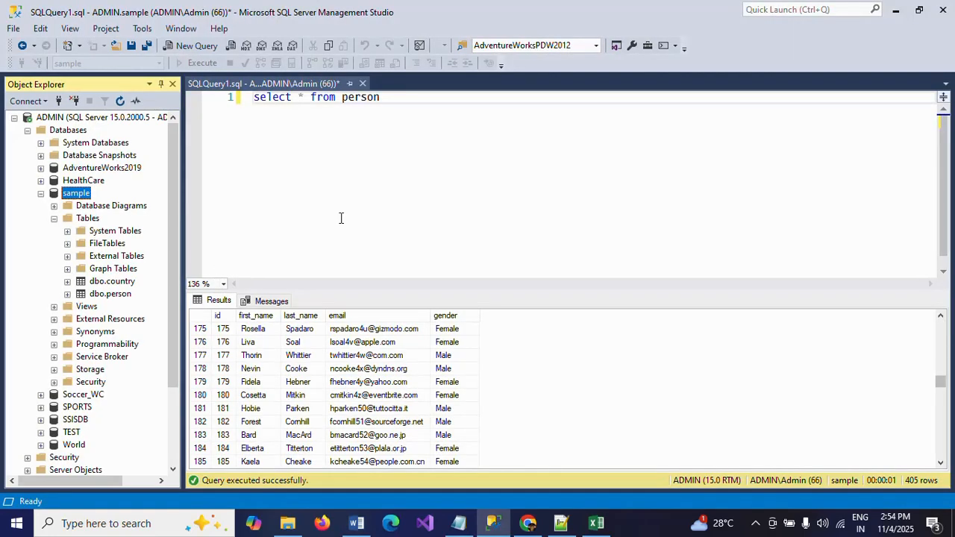
Step: Switch to Excel, close the ICC_Cricket.xlsx workbook, and go to the comparison table in Word
click(593, 522)
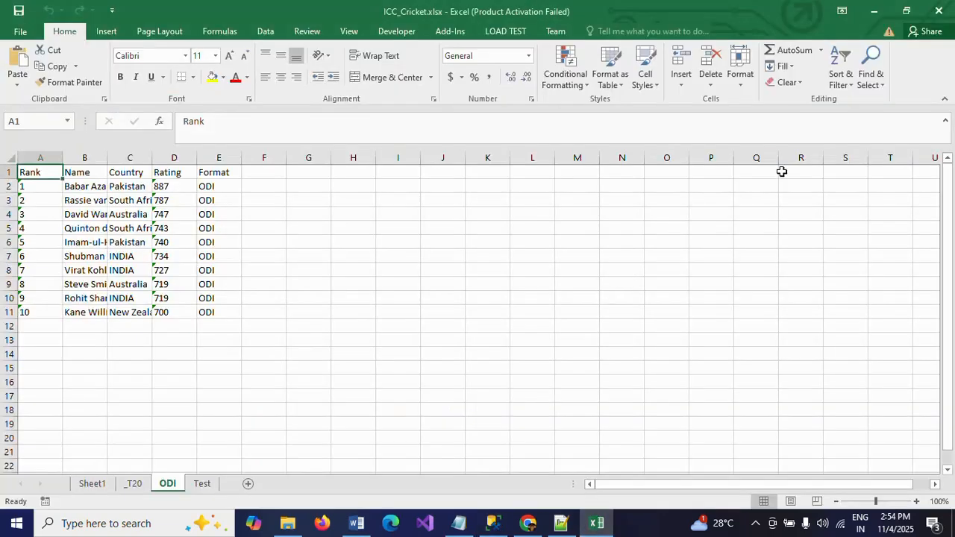
click(938, 14)
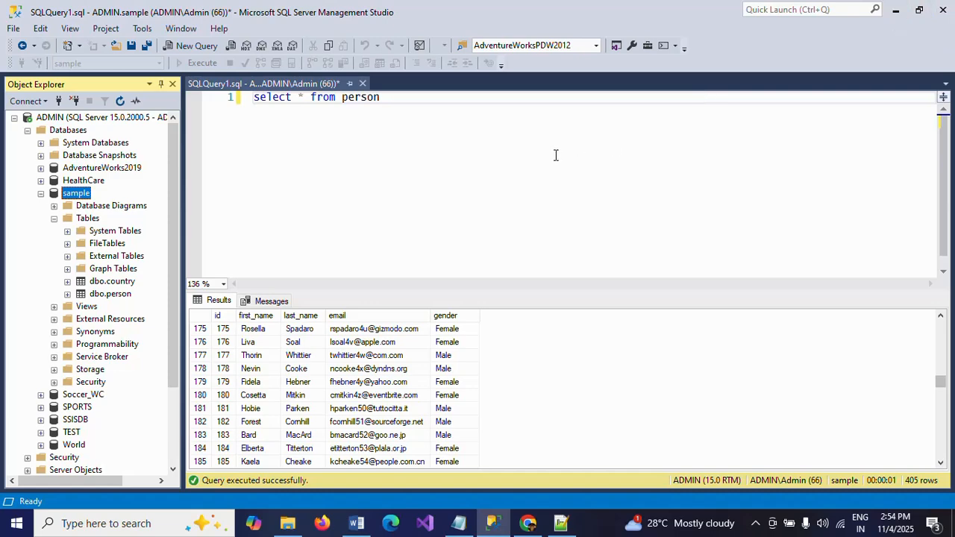
key(alt+Tab)
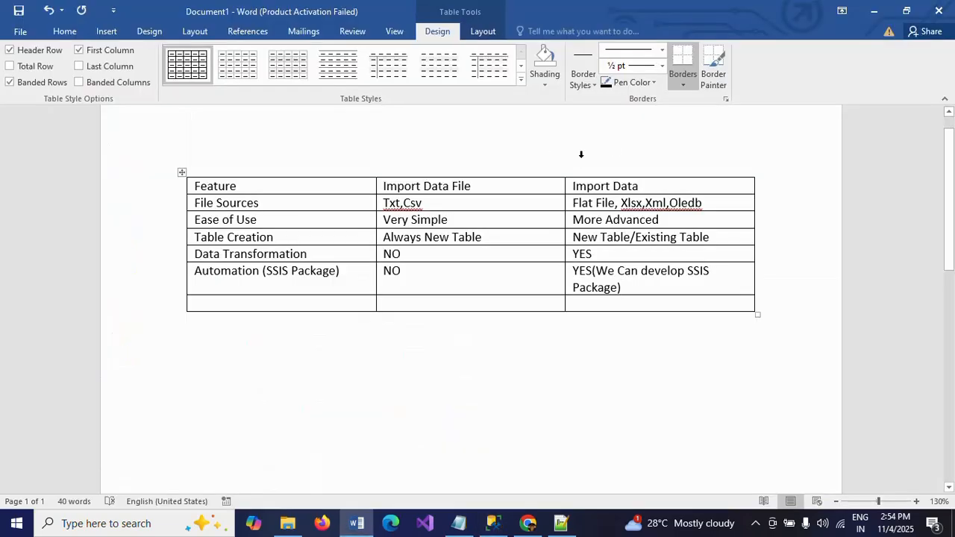
Step: Check the topic title in Notepad, and in the Word table change the second column's header to "Import Flat File"
key(alt+Tab)
key(alt+Tab)
key(alt+Tab)
key(alt+Tab)
key(alt+Tab)
key(alt+Tab)
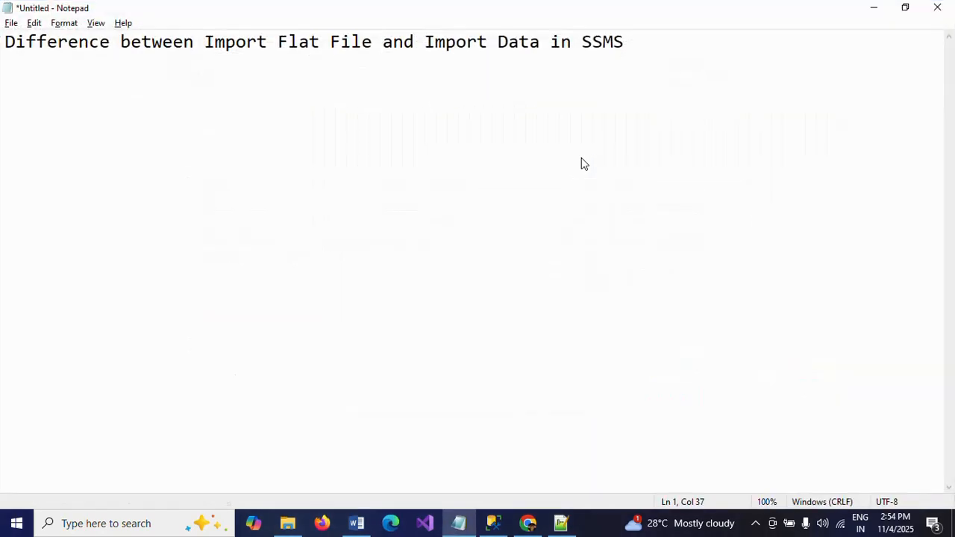
key(alt+Tab)
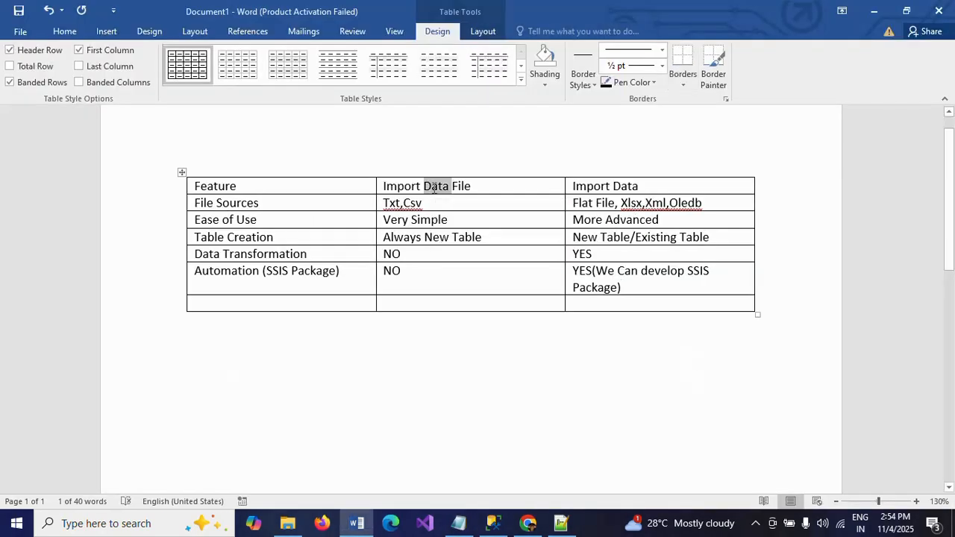
text(Flat)
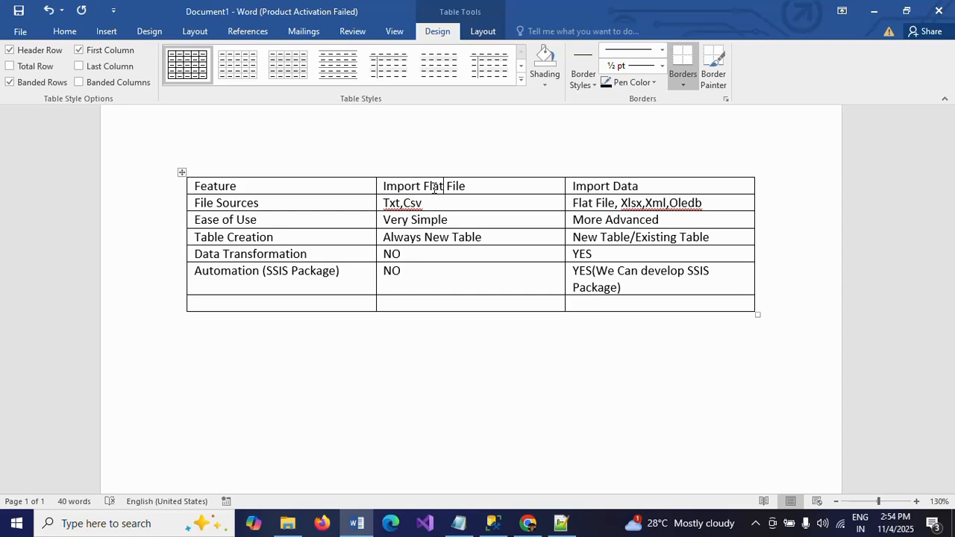